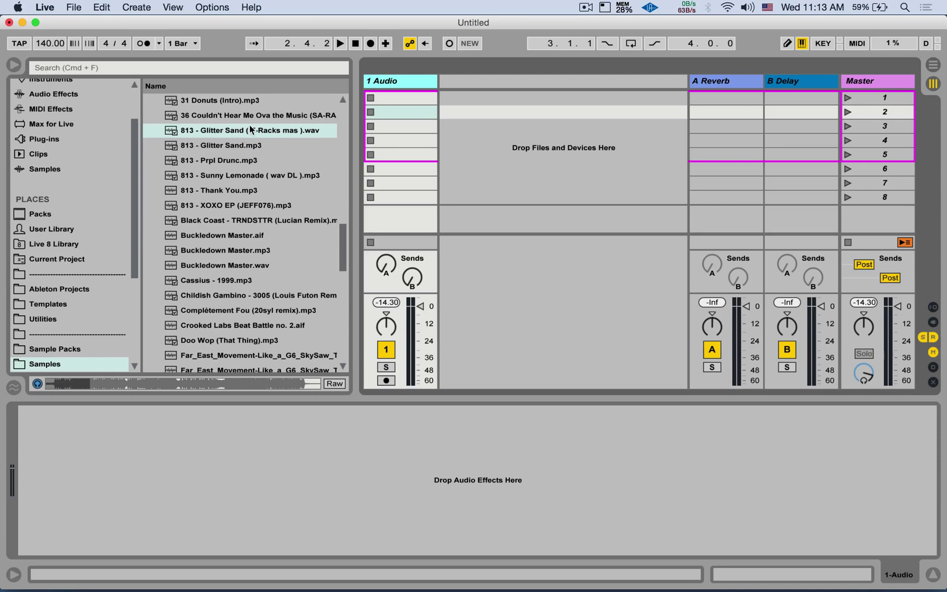
Load the Glitter Sand wav into 1 Audio slot 1 and move the clip start to 1.1.1.
{"action": "left_click_drag", "start_coordinate": [209, 136], "coordinate": [390, 98]}
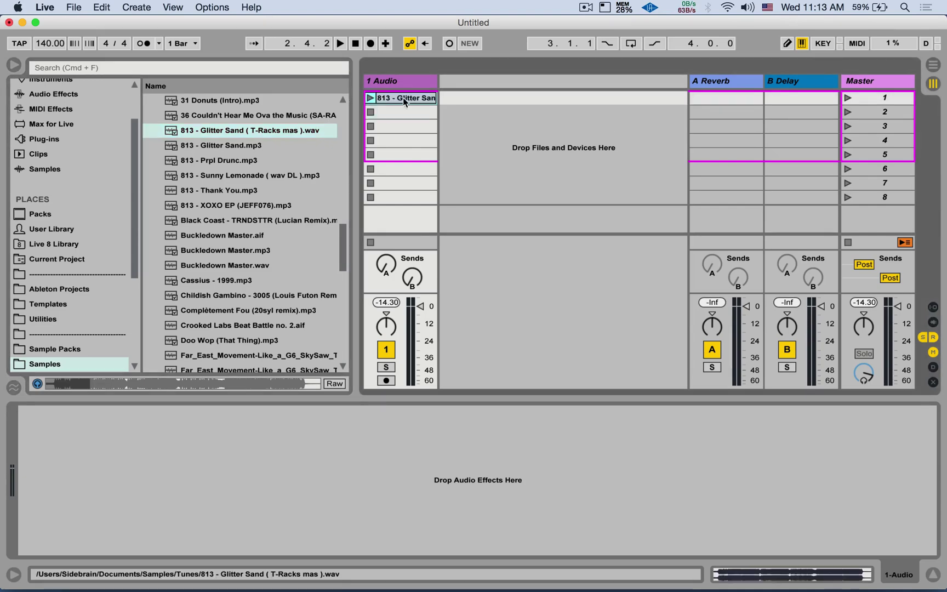
{"action": "double_click", "coordinate": [393, 97]}
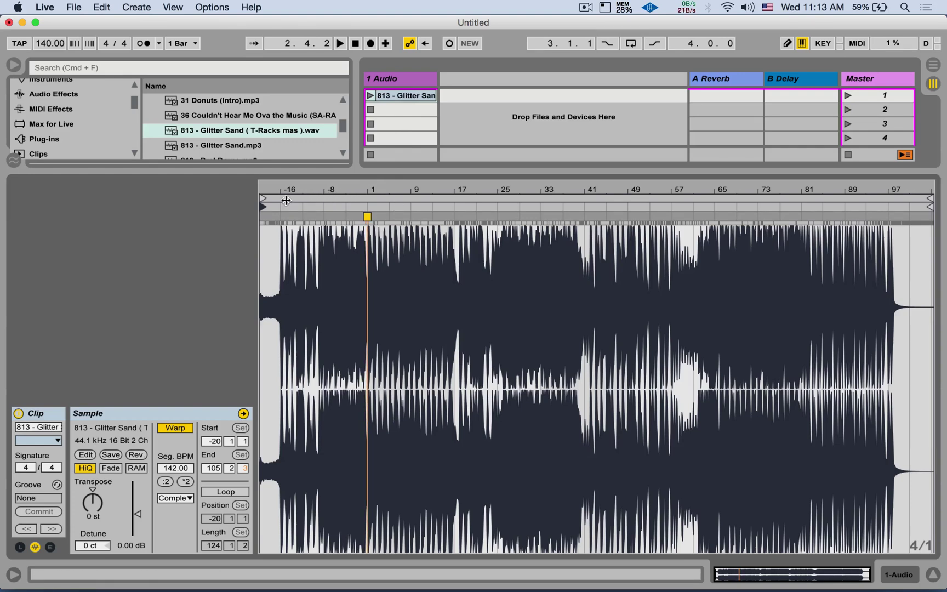
{"action": "left_click_drag", "start_coordinate": [262, 207], "coordinate": [372, 207]}
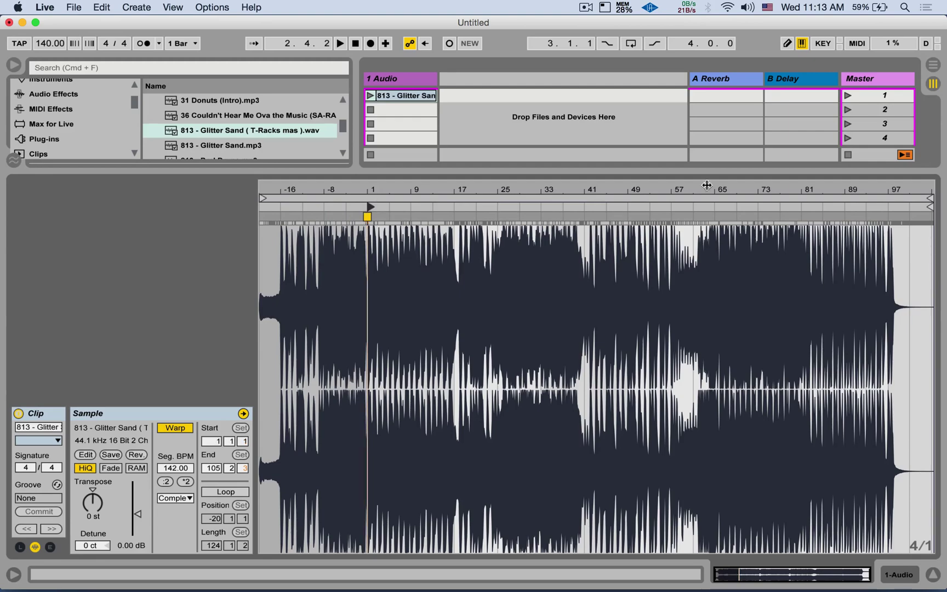
Trim the clip end to about bar 6, set a 4-bar loop from 1.1.1 to 5.1.1, and launch it.
{"action": "mouse_move", "coordinate": [929, 206]}
{"action": "left_mouse_down"}
{"action": "mouse_move", "coordinate": [389, 206]}
{"action": "mouse_move", "coordinate": [373, 208]}
{"action": "mouse_move", "coordinate": [373, 230]}
{"action": "left_mouse_up"}
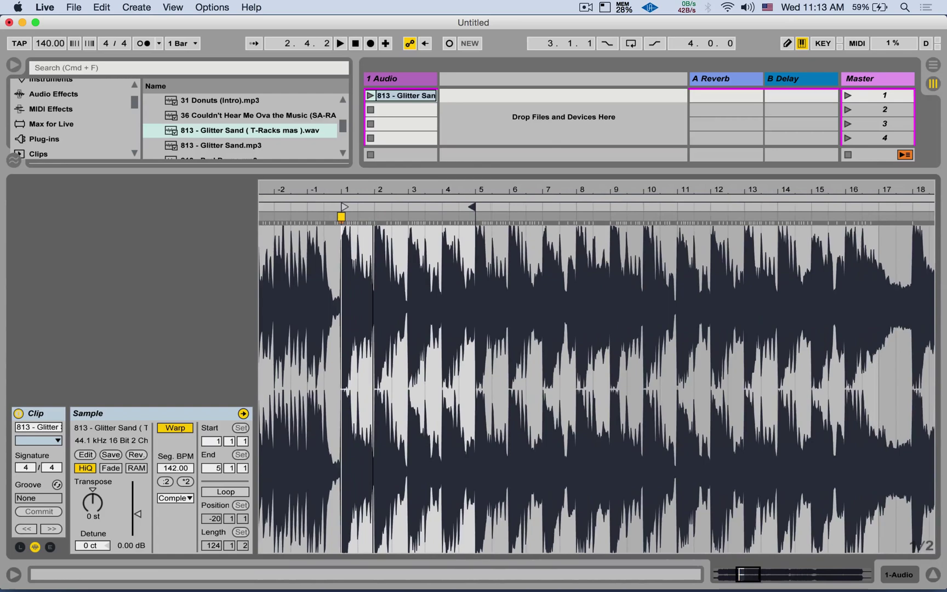
{"action": "left_click_drag", "start_coordinate": [507, 186], "coordinate": [507, 217]}
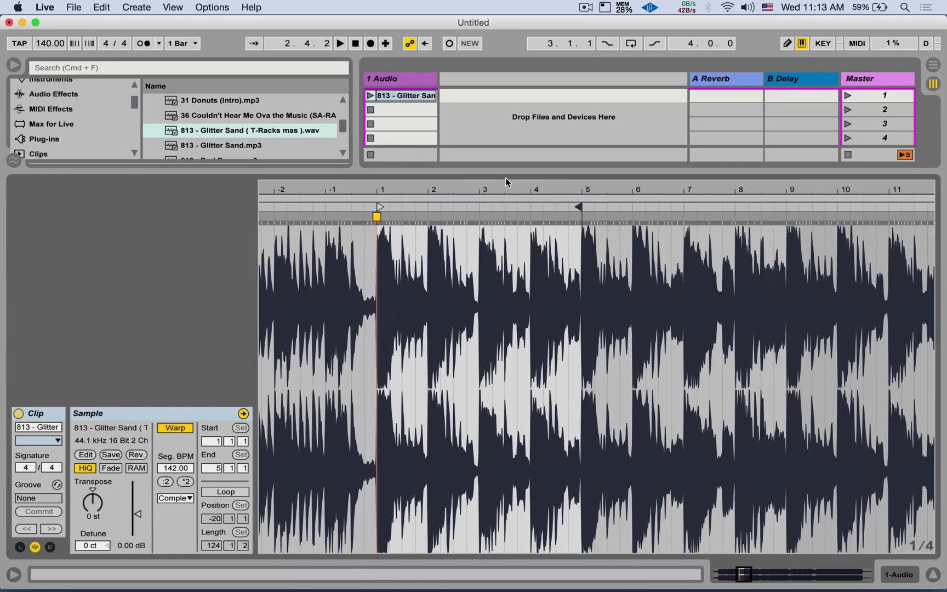
{"action": "left_click", "coordinate": [383, 197]}
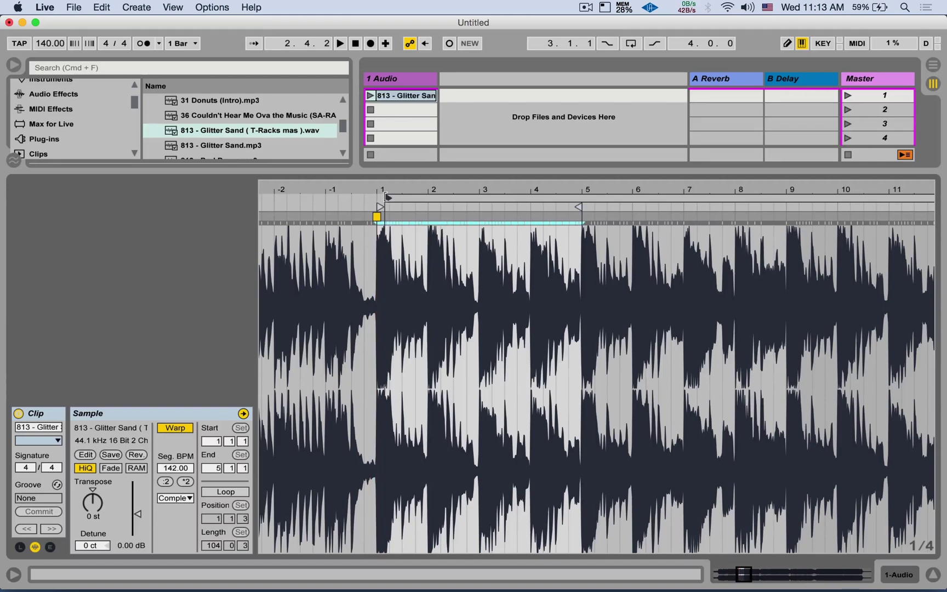
{"action": "mouse_move", "coordinate": [387, 196]}
{"action": "left_mouse_down"}
{"action": "mouse_move", "coordinate": [375, 198]}
{"action": "mouse_move", "coordinate": [581, 197]}
{"action": "left_mouse_up"}
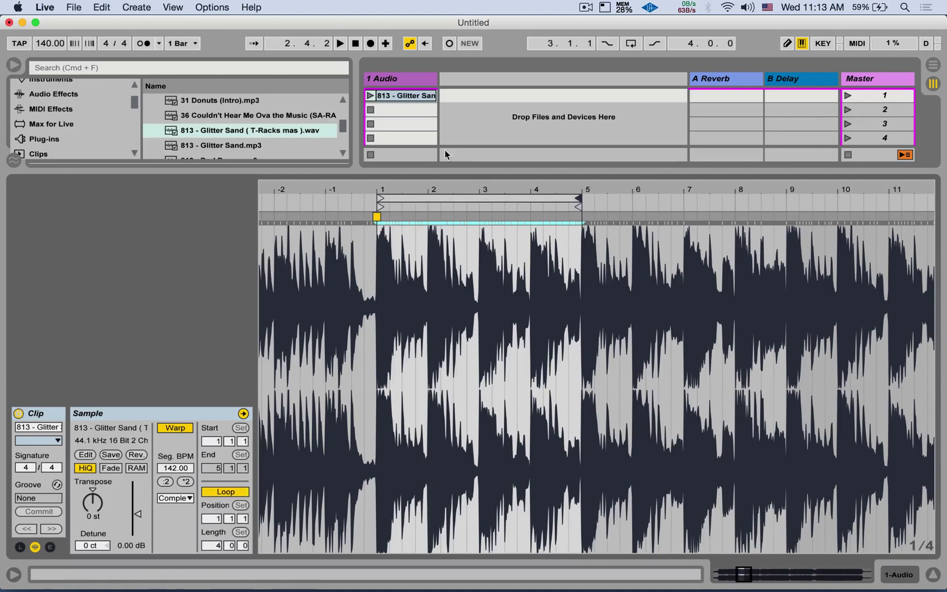
{"action": "left_click", "coordinate": [402, 97]}
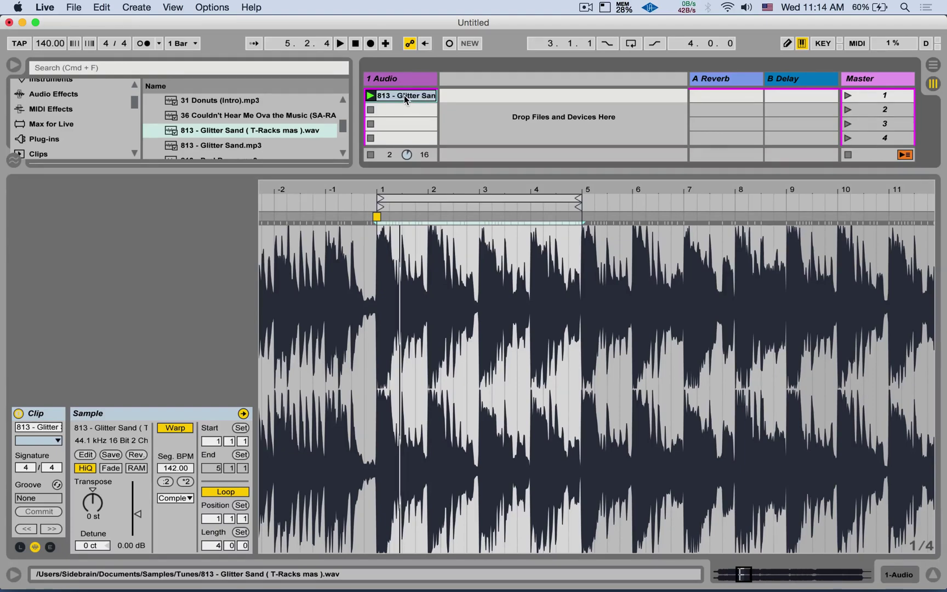
Give the Glitter Sand clip a Play Again follow action after 0.2.0 and turn on Legato.
{"action": "key", "text": "super+d"}
{"action": "key", "text": "super+d"}
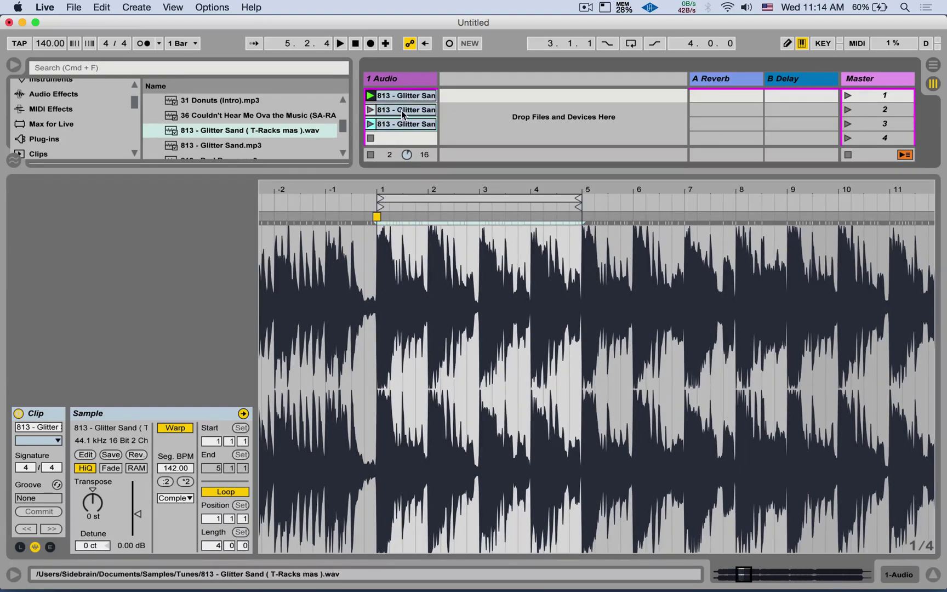
{"action": "key", "text": "super+z"}
{"action": "key", "text": "super+z"}
{"action": "left_click", "coordinate": [404, 100]}
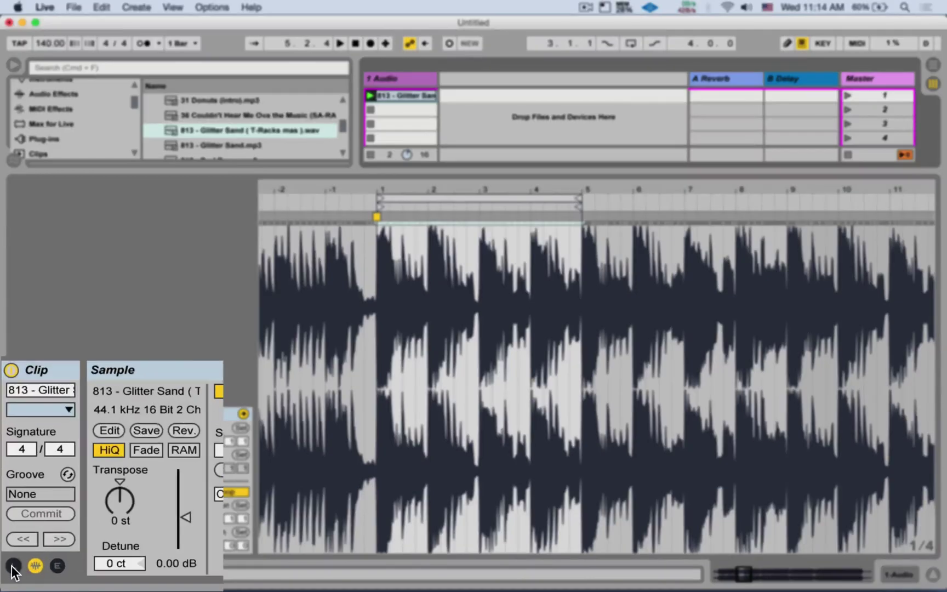
{"action": "left_click", "coordinate": [20, 546]}
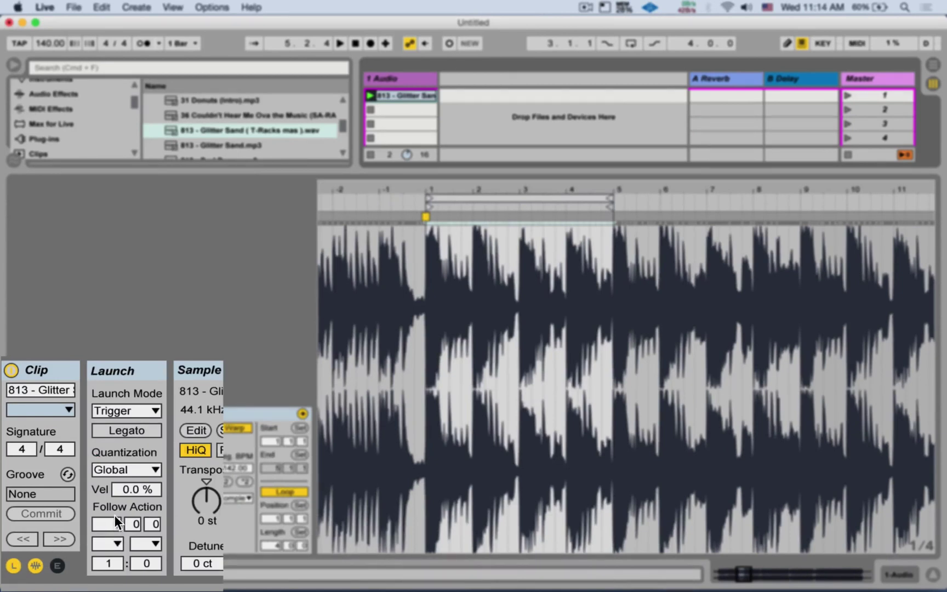
{"action": "left_click", "coordinate": [112, 522]}
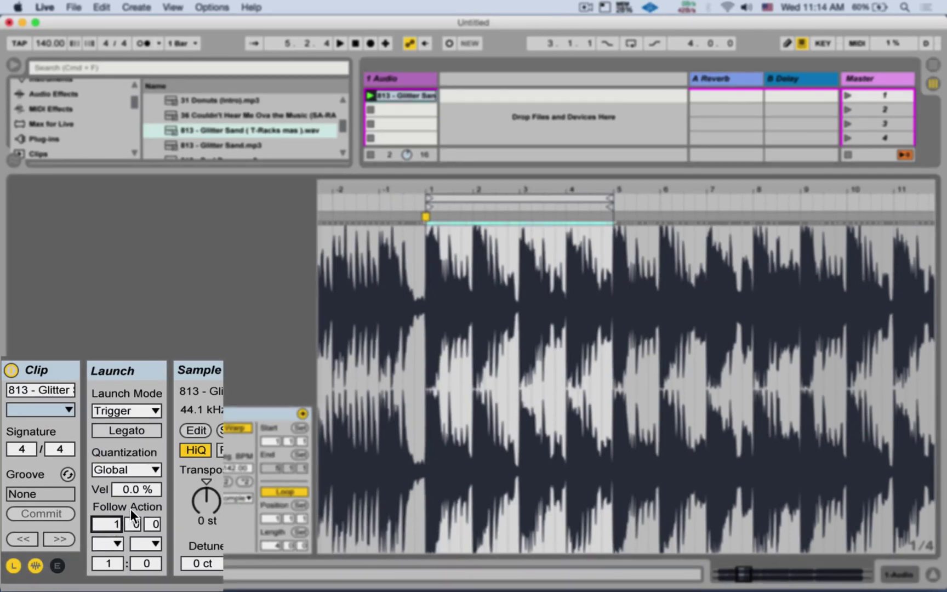
{"action": "type", "text": "0"}
{"action": "key", "text": "Return"}
{"action": "left_click", "coordinate": [130, 524]}
{"action": "left_click", "coordinate": [111, 539]}
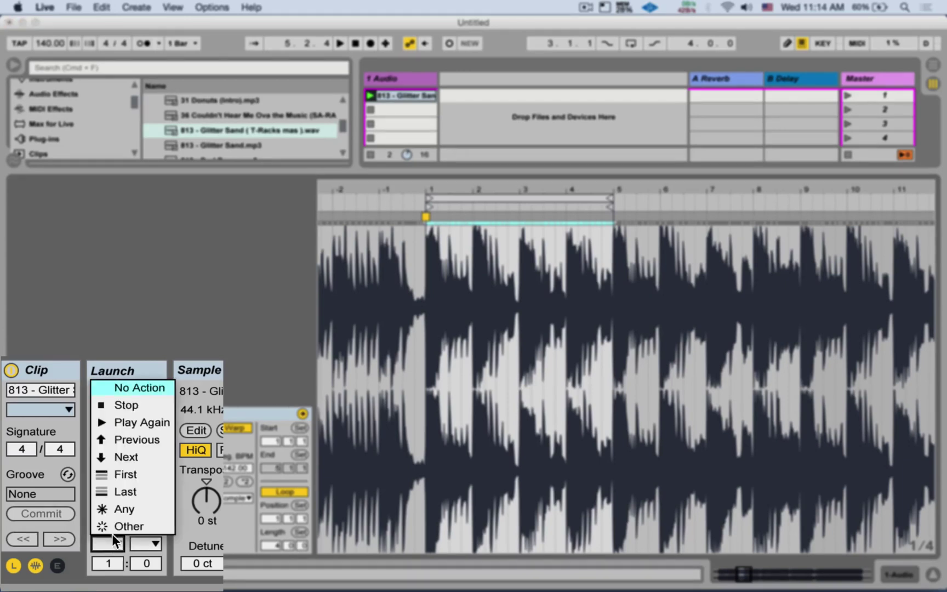
{"action": "left_click", "coordinate": [139, 419]}
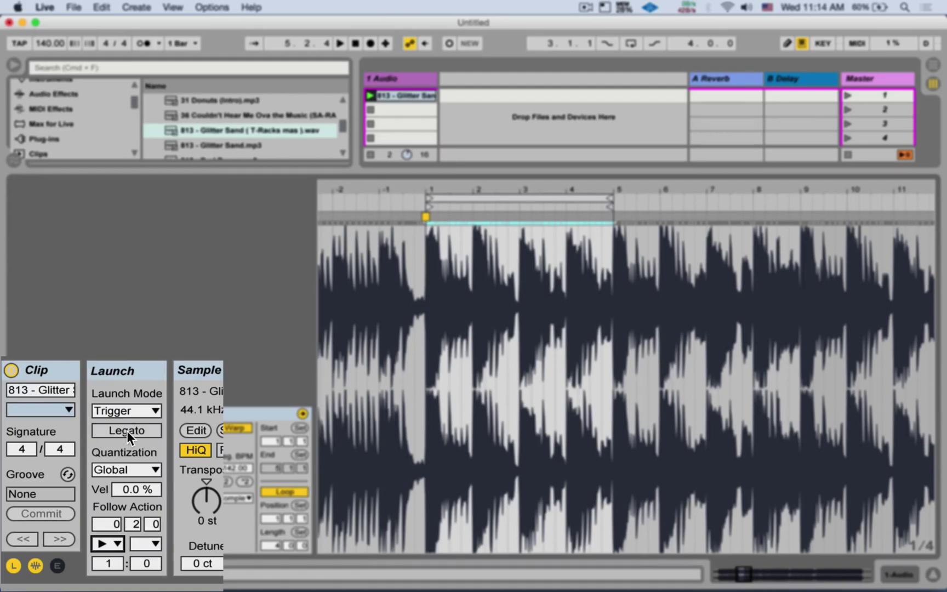
{"action": "left_click", "coordinate": [127, 431]}
Hide the browser and record the retriggering Glitter Sand clip into the arrangement, then stop.
{"action": "left_click_drag", "start_coordinate": [422, 172], "coordinate": [421, 401]}
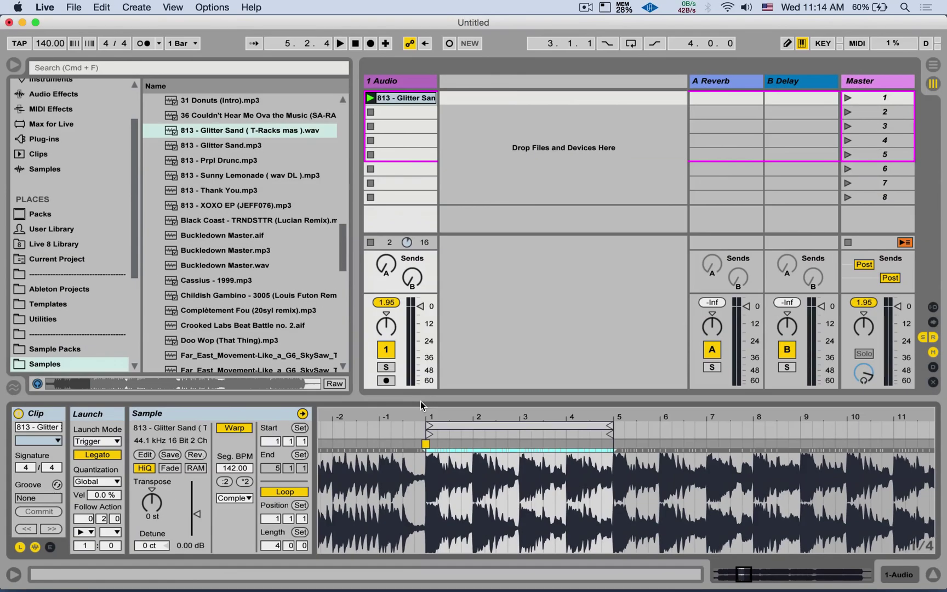
{"action": "left_click", "coordinate": [14, 65]}
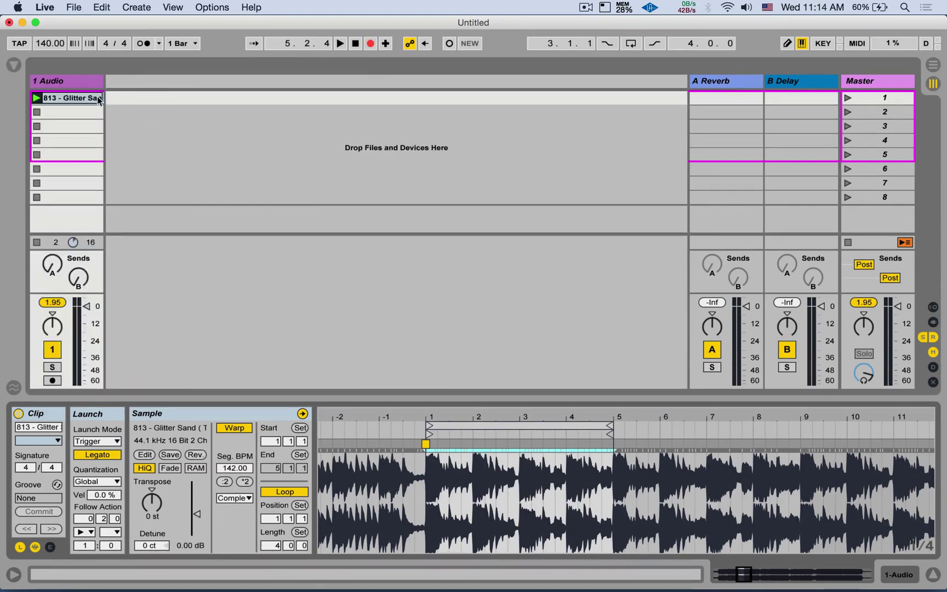
{"action": "left_click", "coordinate": [36, 97]}
{"action": "key", "text": "Tab"}
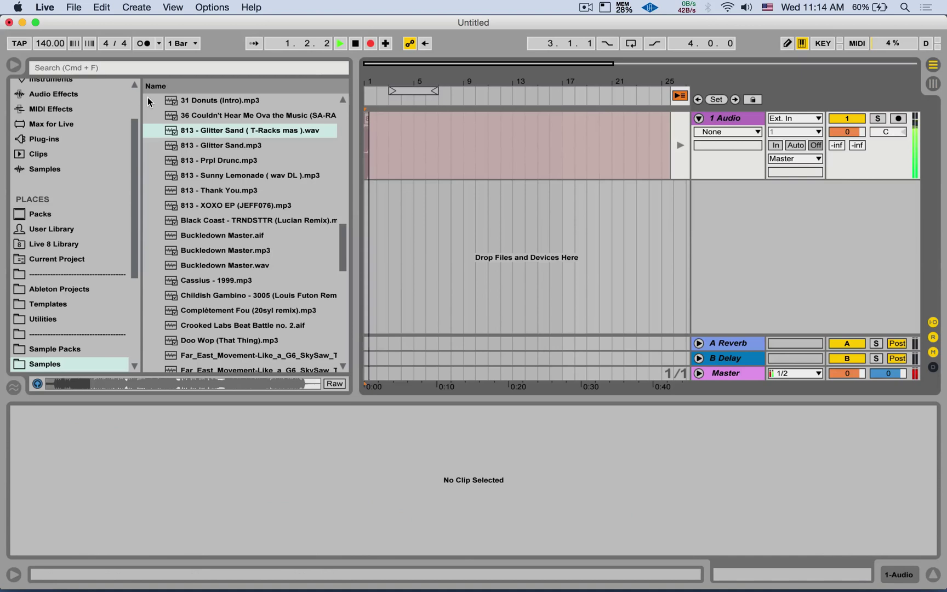
{"action": "mouse_move", "coordinate": [374, 65]}
{"action": "left_mouse_down"}
{"action": "mouse_move", "coordinate": [375, 77]}
{"action": "mouse_move", "coordinate": [375, 64]}
{"action": "left_mouse_up"}
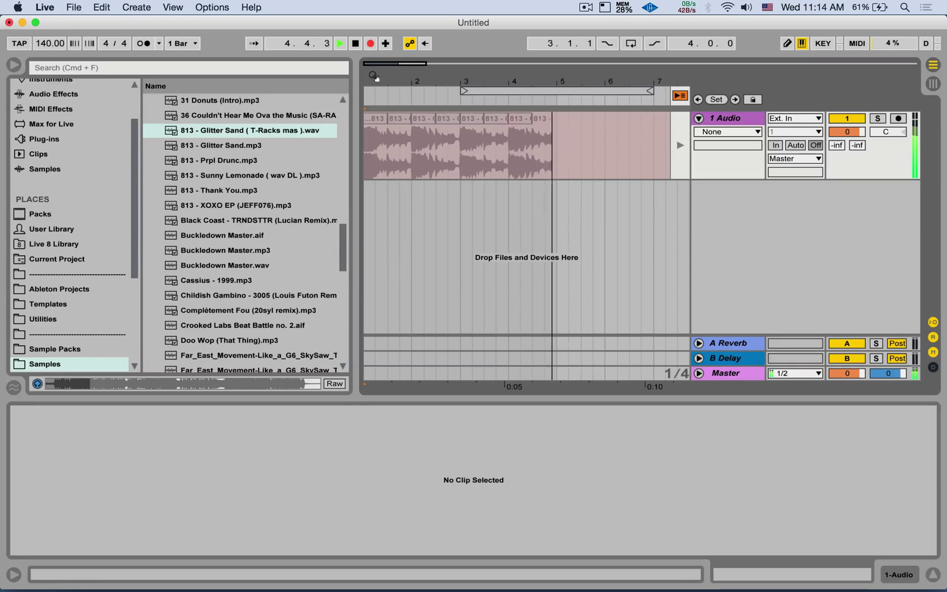
{"action": "key", "text": "space"}
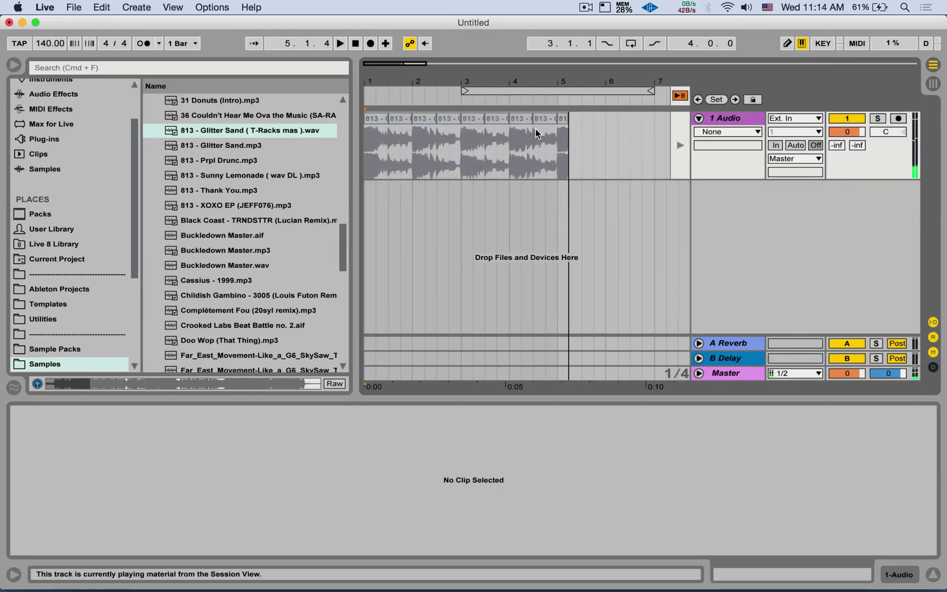
Select the eight recorded clips and move them into Session slots 3 to 10.
{"action": "left_click", "coordinate": [566, 122]}
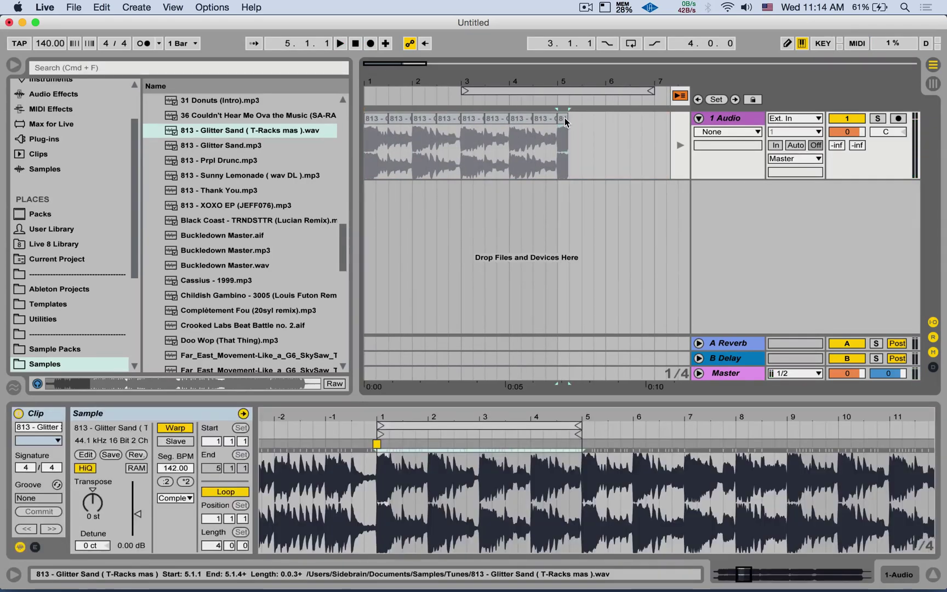
{"action": "left_click", "coordinate": [565, 122]}
{"action": "left_click_drag", "start_coordinate": [564, 121], "coordinate": [535, 121]}
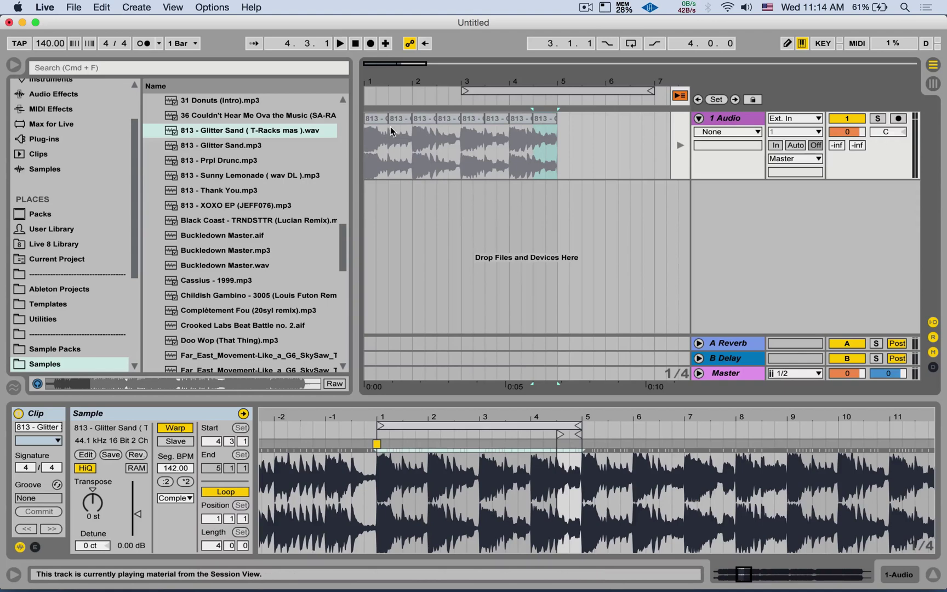
{"action": "left_click", "coordinate": [371, 118], "text": "shift"}
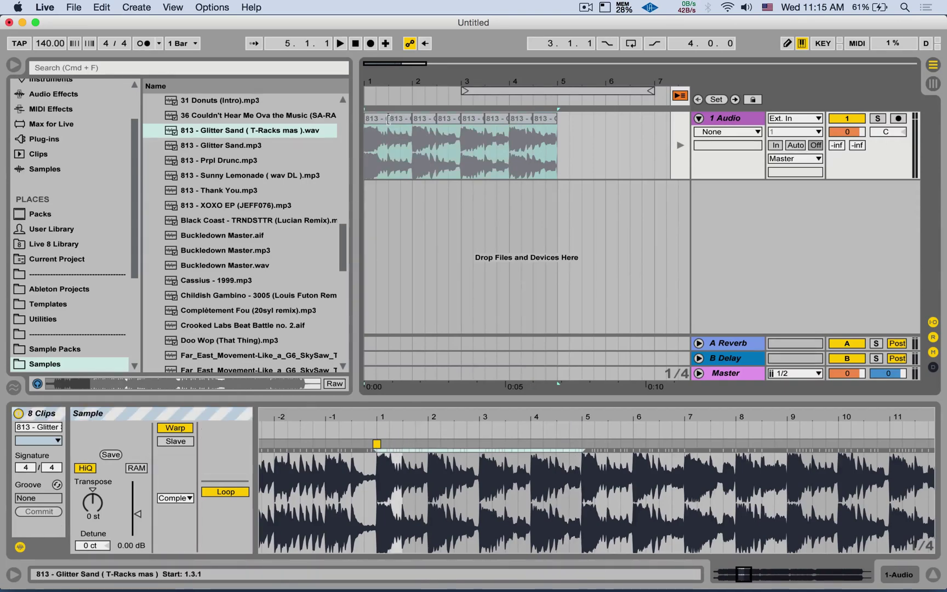
{"action": "left_click_drag", "start_coordinate": [378, 122], "coordinate": [82, 128]}
{"action": "key", "text": "Tab"}
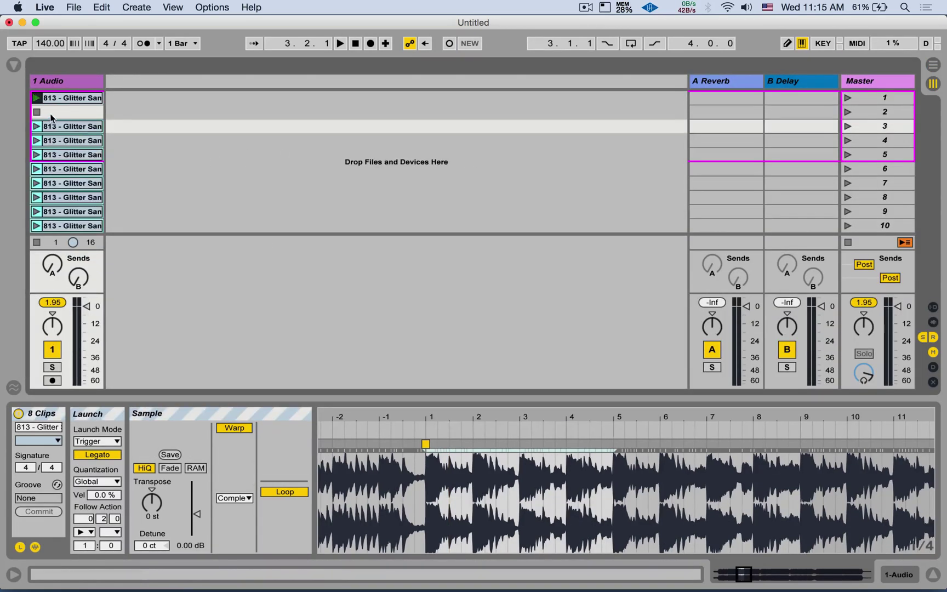
Check each slice clip in slots 3 to 10 and select all eight together.
{"action": "left_click", "coordinate": [82, 129]}
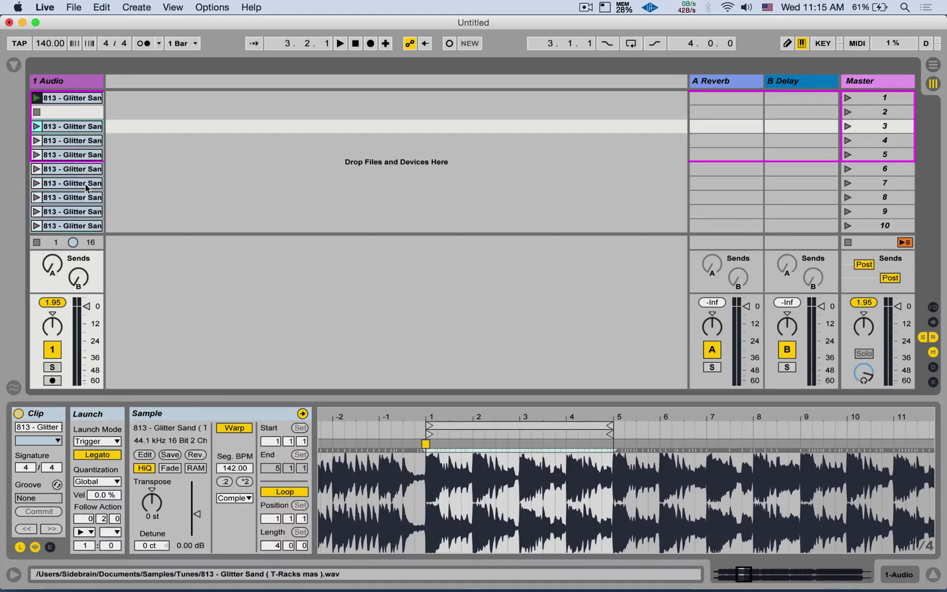
{"action": "left_click", "coordinate": [80, 227], "text": "shift"}
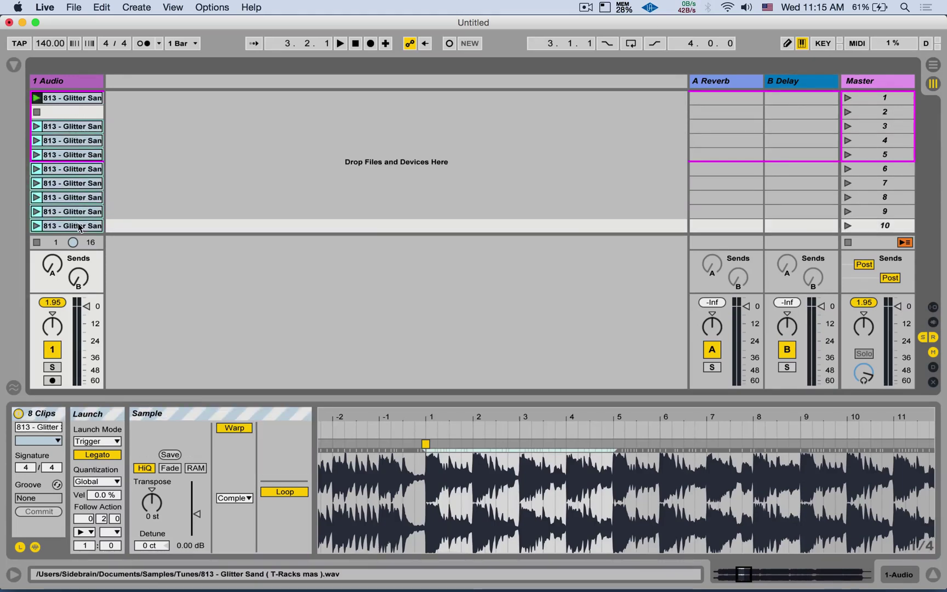
{"action": "left_click", "coordinate": [81, 127]}
{"action": "left_click", "coordinate": [80, 140]}
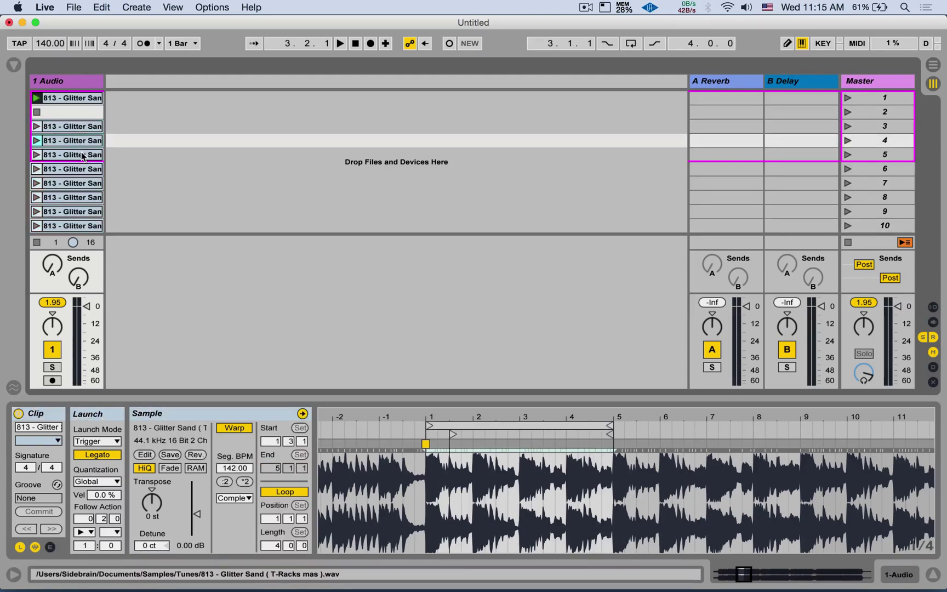
{"action": "left_click", "coordinate": [81, 153]}
{"action": "left_click", "coordinate": [84, 168]}
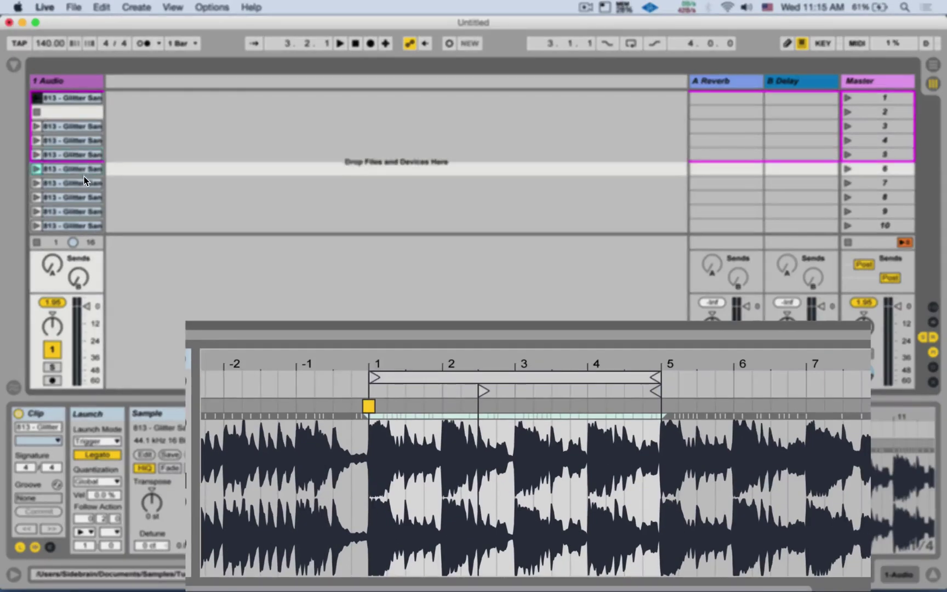
{"action": "left_click", "coordinate": [84, 179]}
{"action": "left_click", "coordinate": [85, 197]}
{"action": "left_click", "coordinate": [85, 211]}
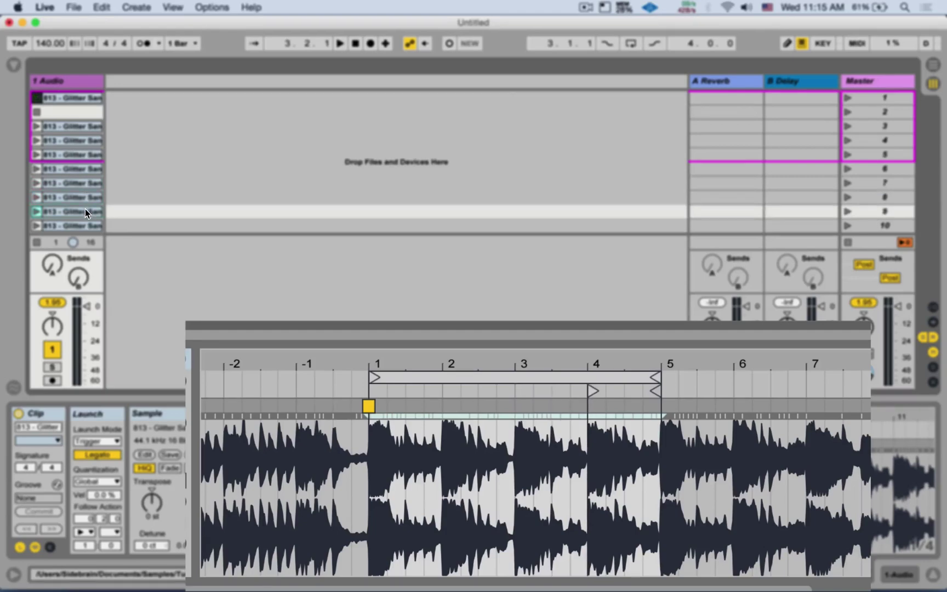
{"action": "left_click", "coordinate": [85, 224]}
{"action": "left_click", "coordinate": [81, 126]}
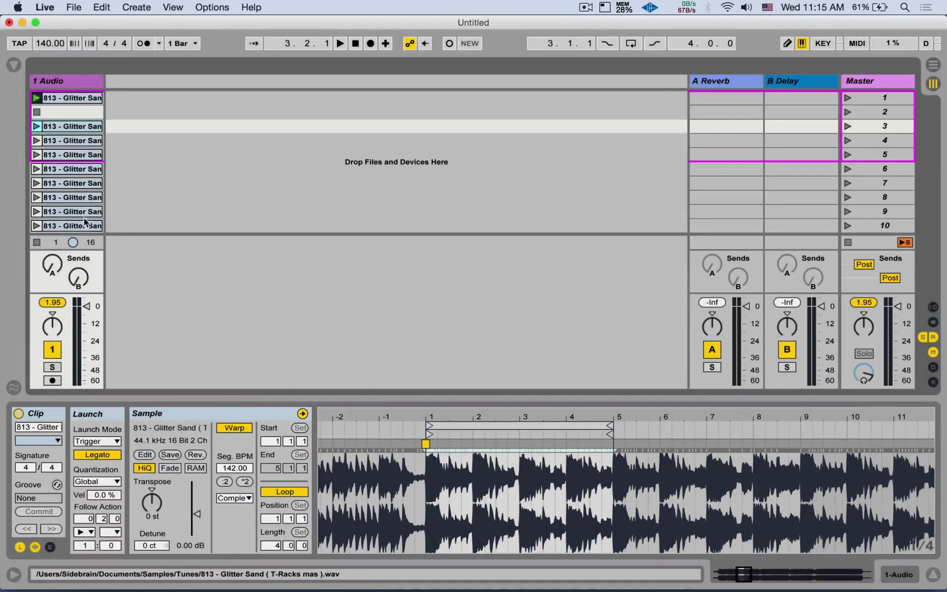
{"action": "left_click", "coordinate": [83, 225], "text": "shift"}
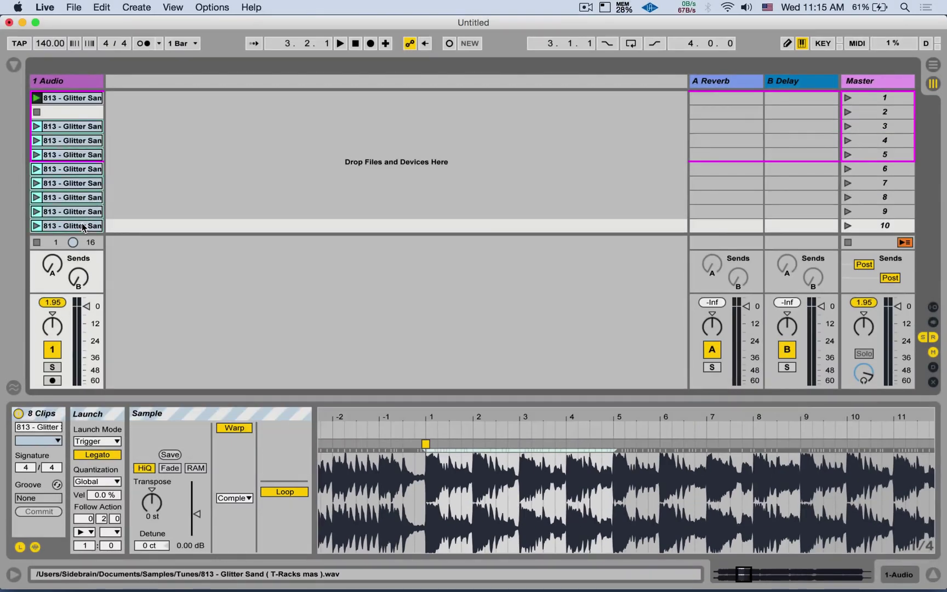
Rename the slice clips 1, 2, 3, 4, 5, 6, 7 and 8 from top to bottom.
{"action": "left_click", "coordinate": [72, 125]}
{"action": "type", "text": "1\t2\t"}
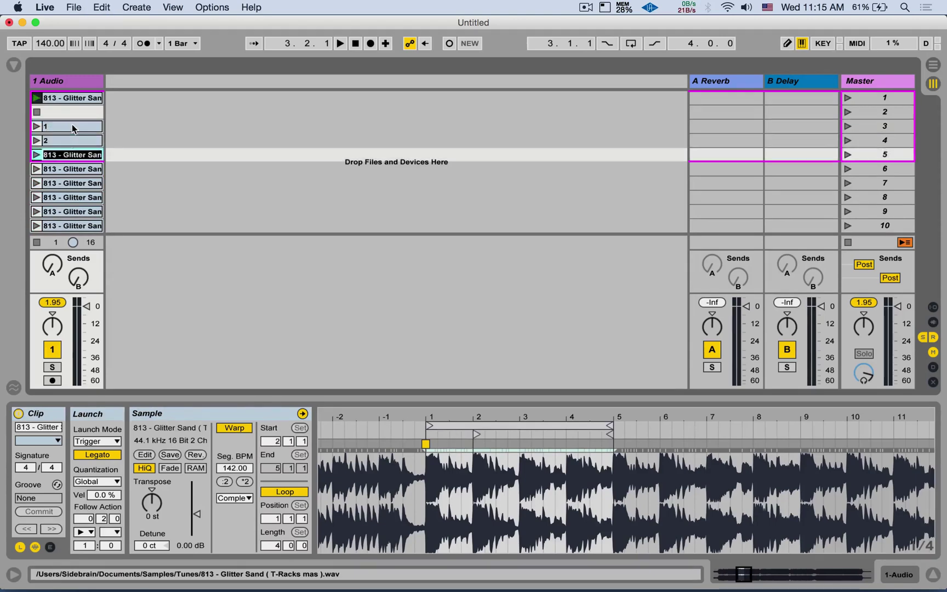
{"action": "type", "text": "3\t4\t45"}
{"action": "key", "text": "shift+Tab"}
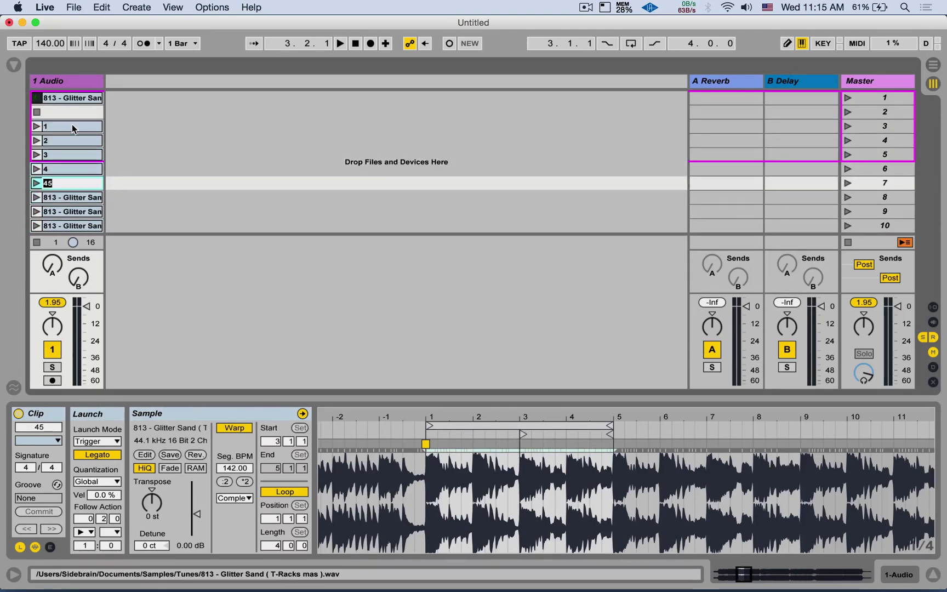
{"action": "type", "text": "5"}
{"action": "key", "text": "Tab"}
{"action": "type", "text": "6"}
{"action": "key", "text": "Tab"}
{"action": "type", "text": "7"}
{"action": "key", "text": "Tab"}
{"action": "type", "text": "8"}
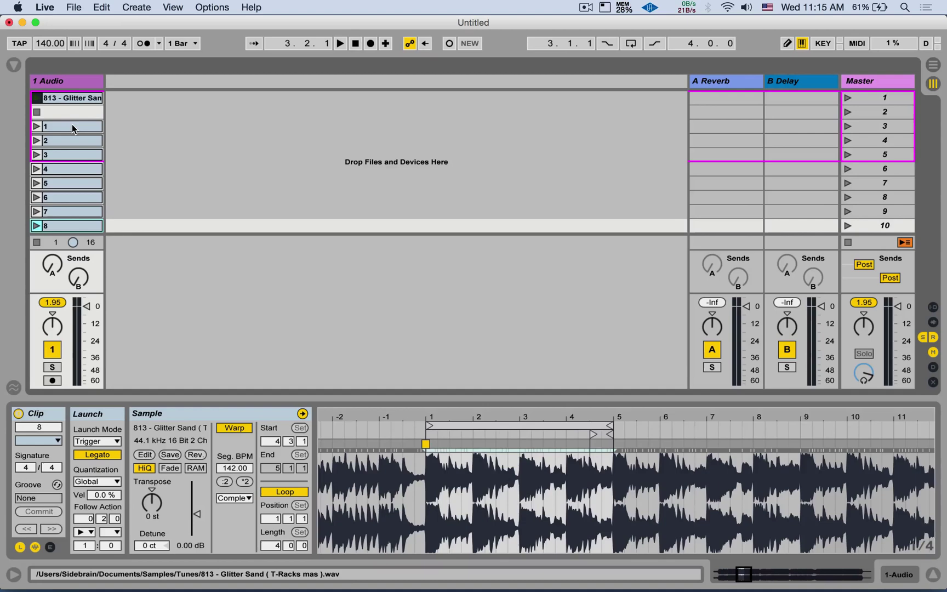
{"action": "key", "text": "Return"}
Set all eight clips' follow action to Next and turn Legato off.
{"action": "left_click", "coordinate": [74, 220], "text": "shift"}
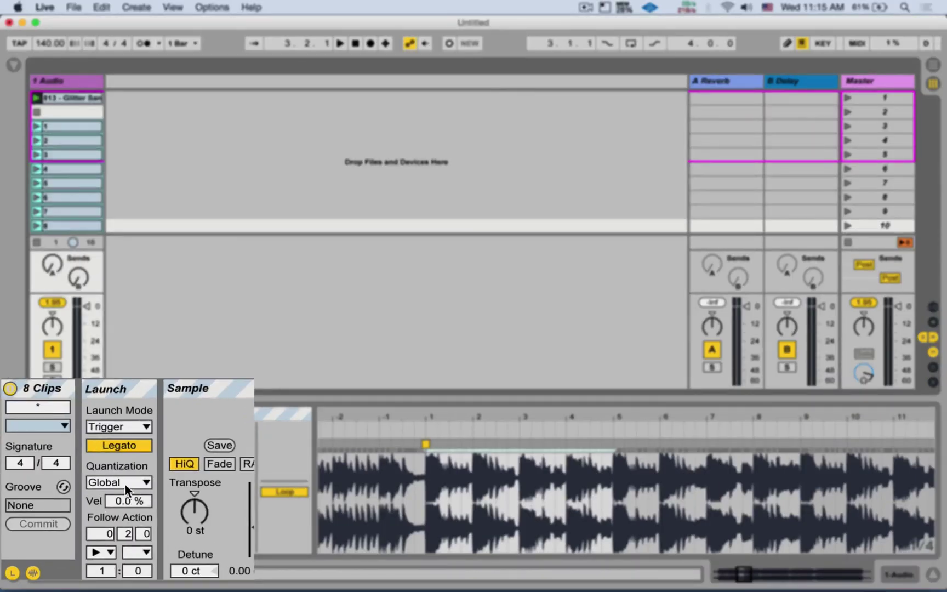
{"action": "left_click", "coordinate": [108, 551]}
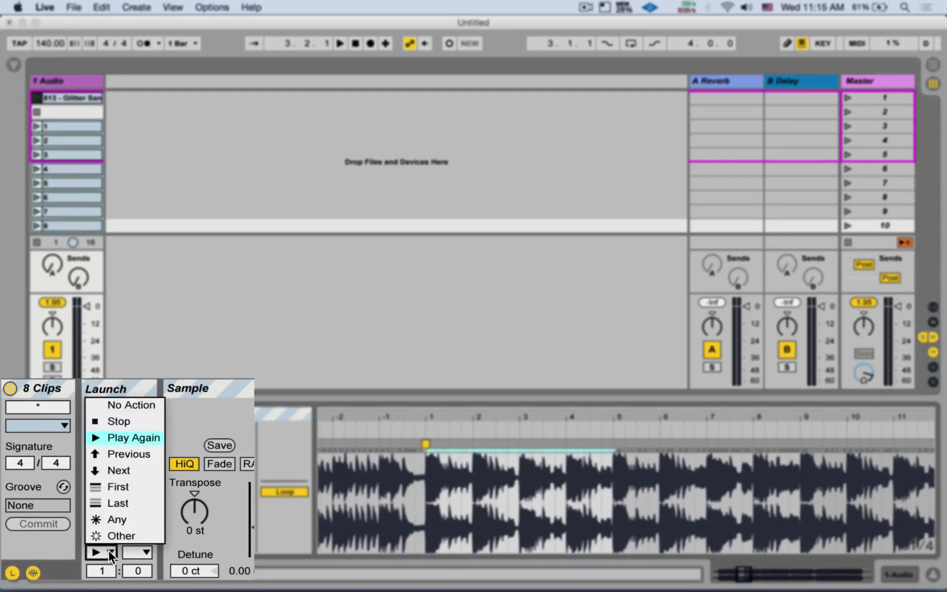
{"action": "left_click", "coordinate": [124, 472]}
{"action": "left_click", "coordinate": [118, 444]}
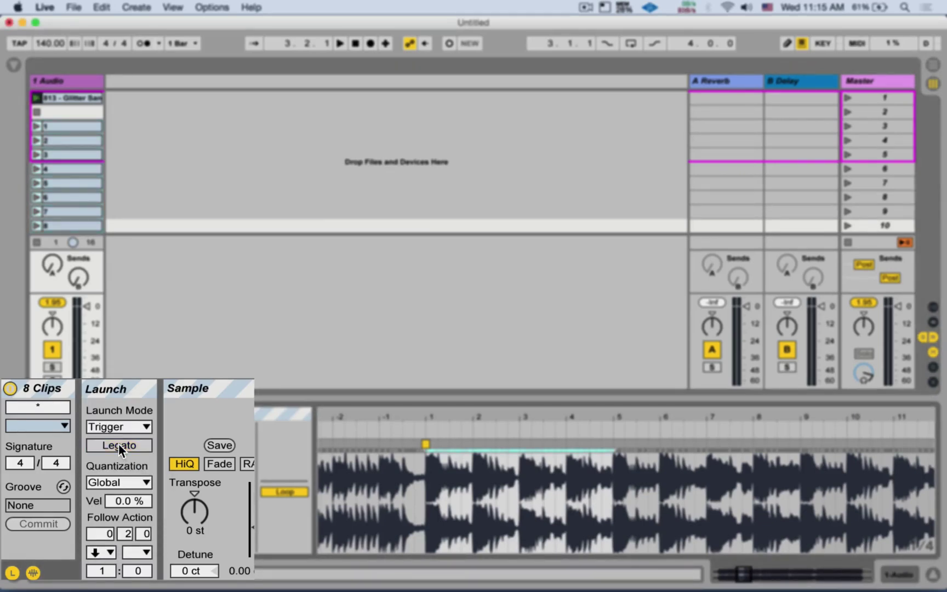
Test the chain from clip 1, stop playback, and switch on MIDI Map mode.
{"action": "left_click", "coordinate": [41, 127]}
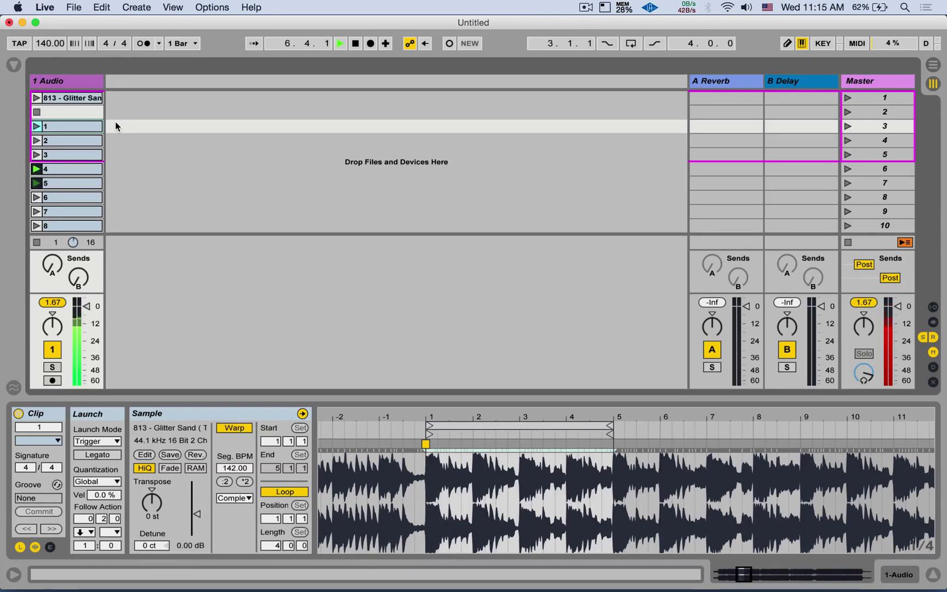
{"action": "key", "text": "space"}
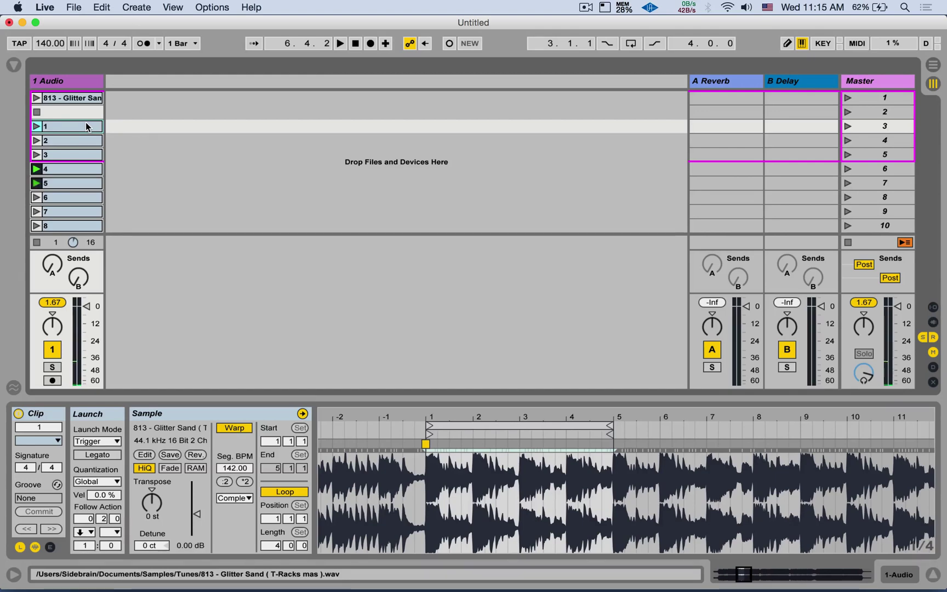
{"action": "left_click", "coordinate": [857, 44]}
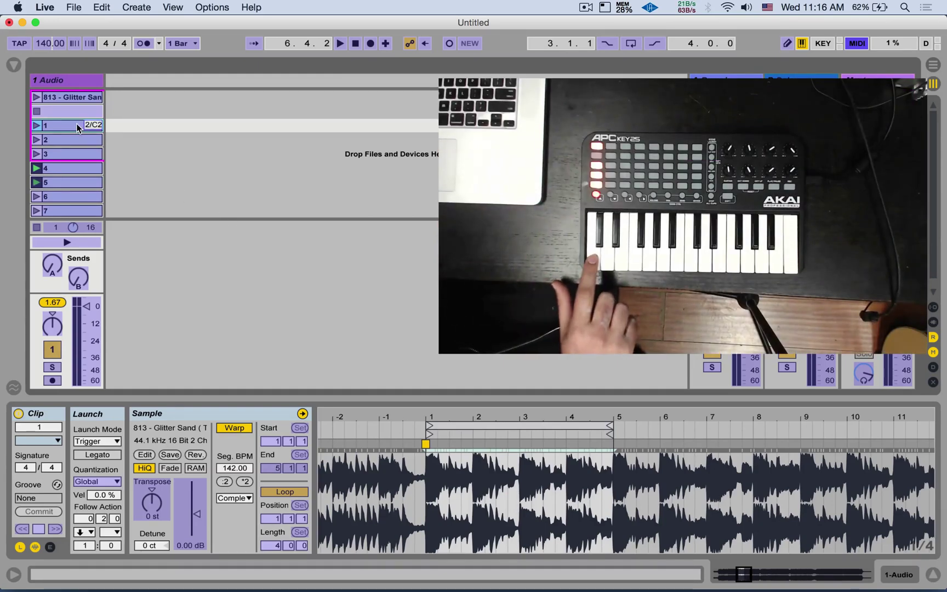
Map clips 2 through 7 to the keyboard's keys D2, E2, F2, G2, A2 and B2.
{"action": "left_click", "coordinate": [75, 138]}
{"action": "left_click", "coordinate": [71, 155]}
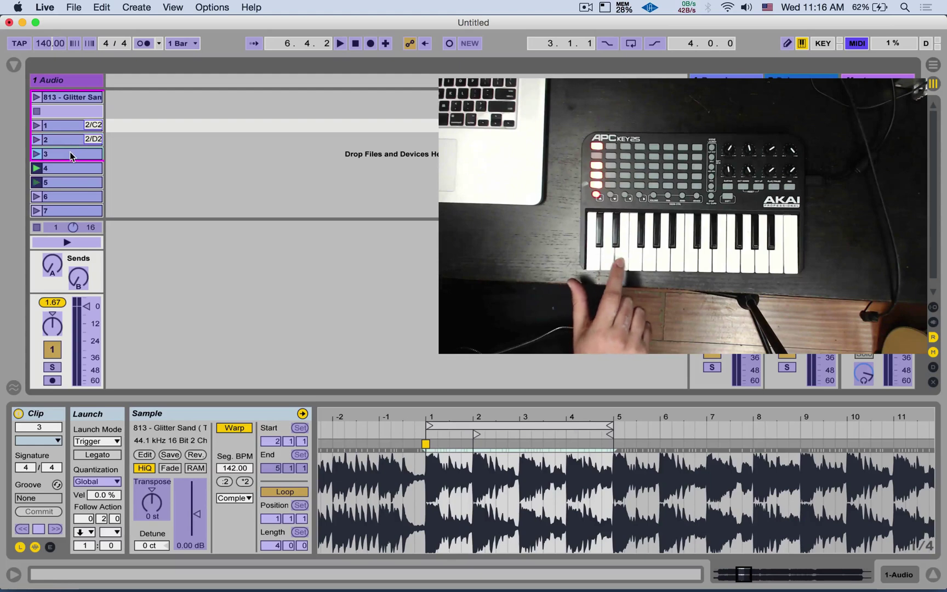
{"action": "left_click", "coordinate": [66, 167]}
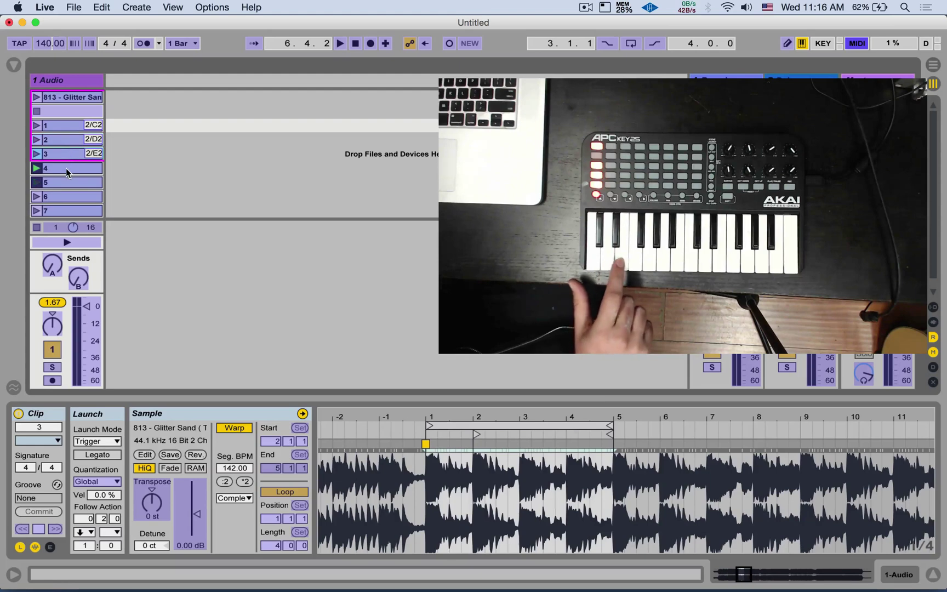
{"action": "left_click", "coordinate": [59, 195]}
{"action": "left_click", "coordinate": [56, 209]}
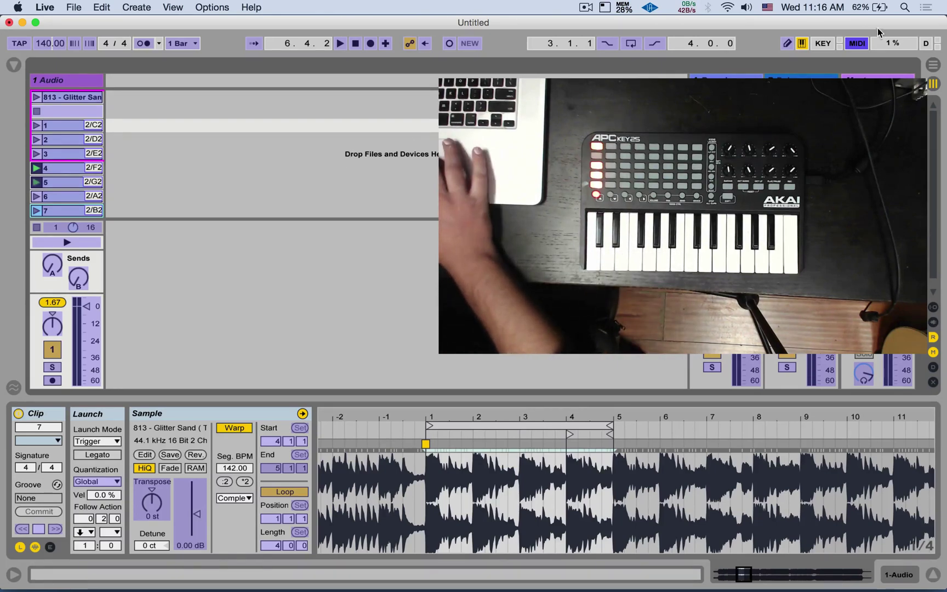
Exit MIDI Map mode and set global launch quantization to 1/8 after briefly trying None.
{"action": "left_click", "coordinate": [858, 44]}
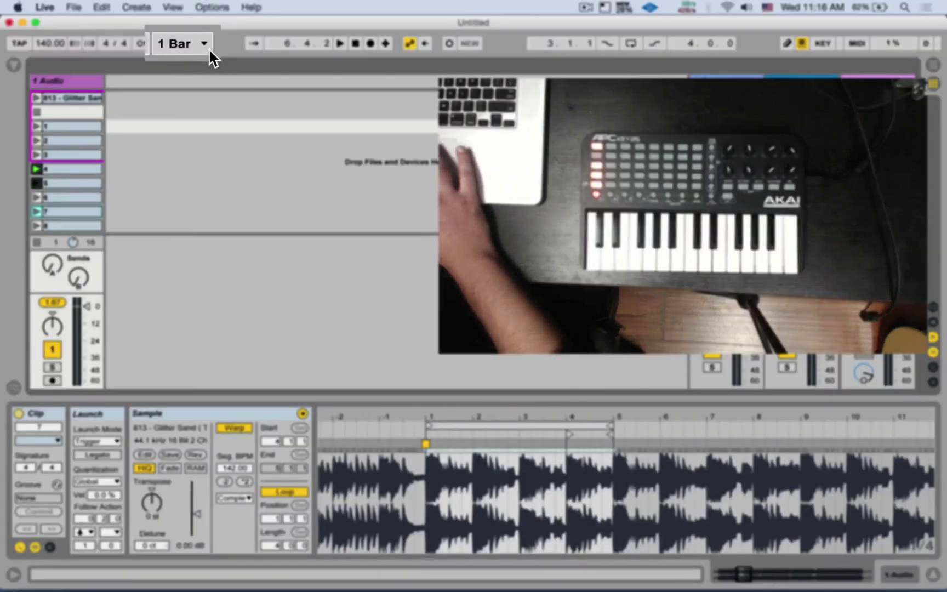
{"action": "left_click", "coordinate": [190, 46]}
{"action": "left_click", "coordinate": [185, 39]}
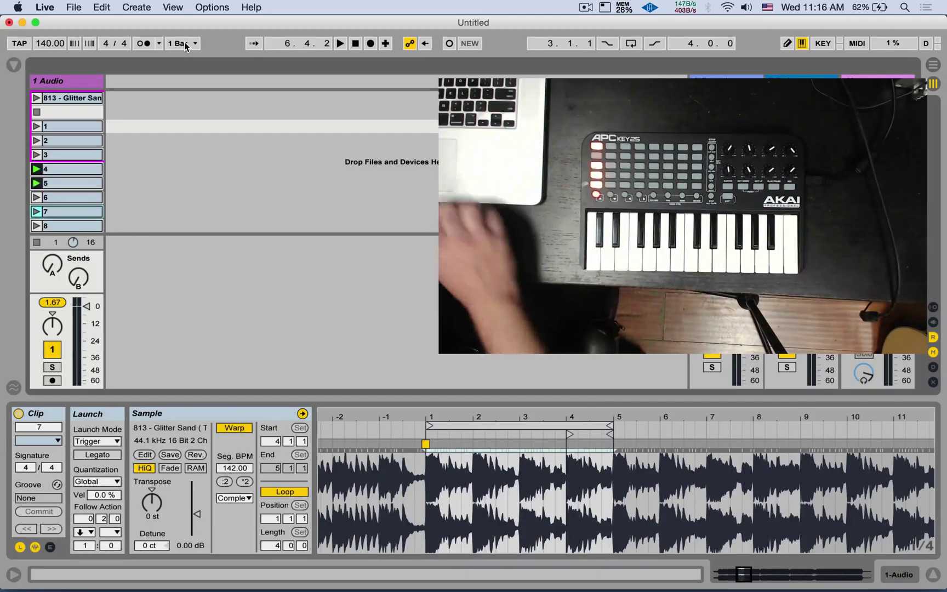
{"action": "left_click", "coordinate": [184, 42]}
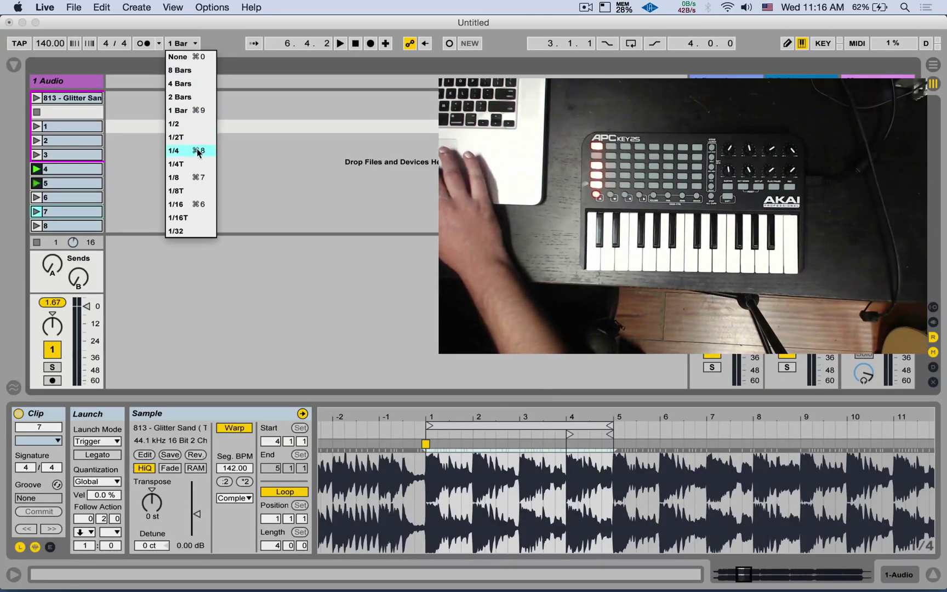
{"action": "left_click", "coordinate": [201, 58]}
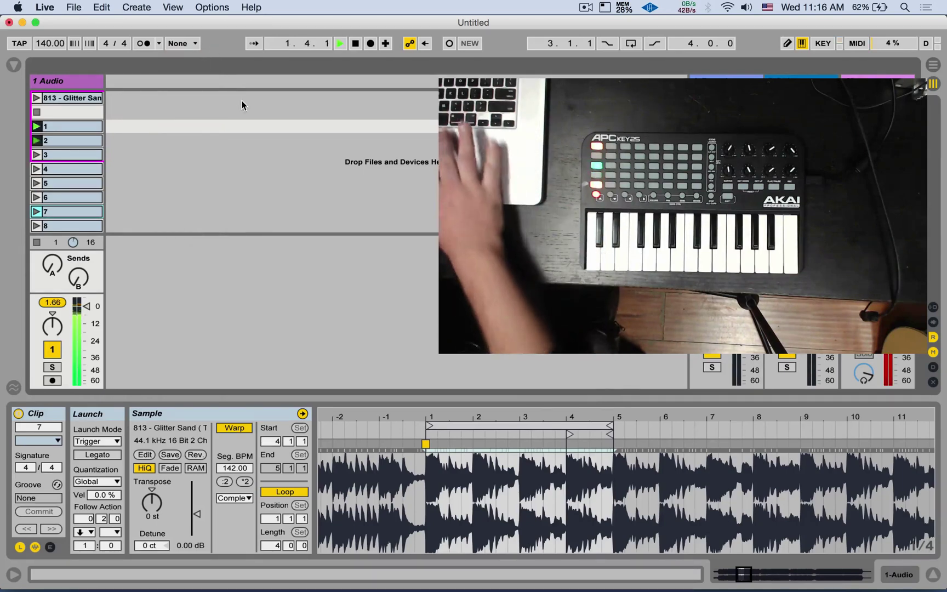
{"action": "left_click", "coordinate": [180, 46]}
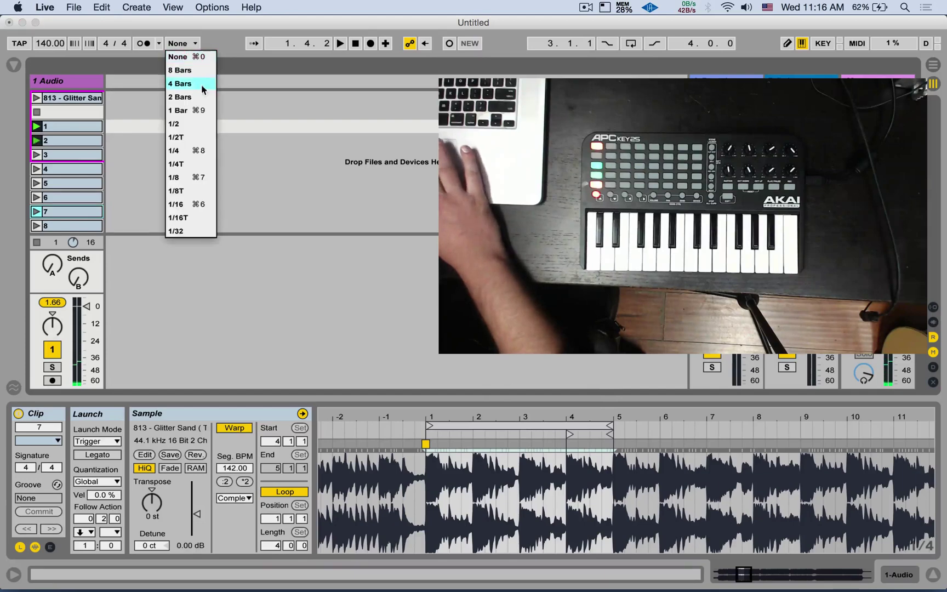
{"action": "left_click", "coordinate": [189, 175]}
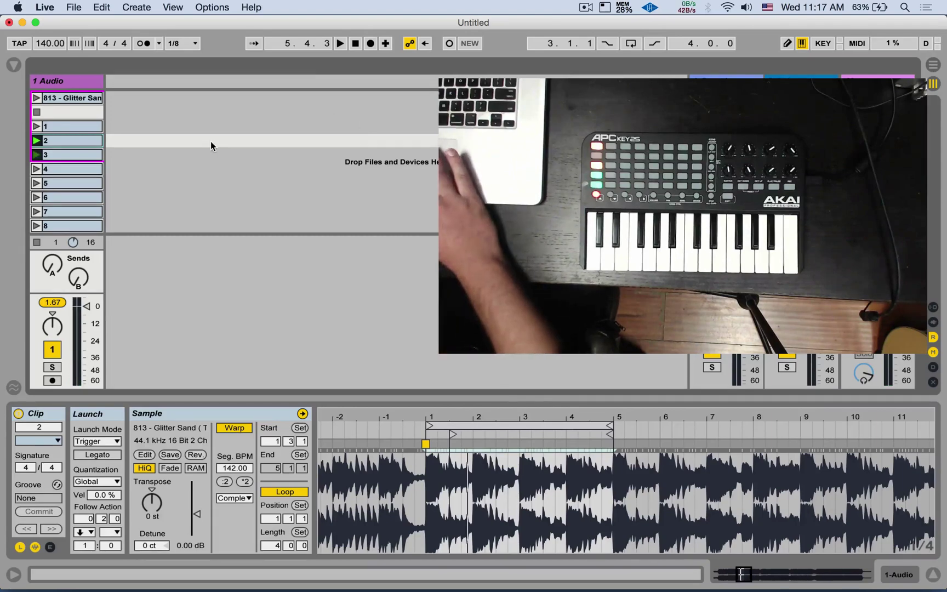
{"action": "left_click", "coordinate": [88, 85]}
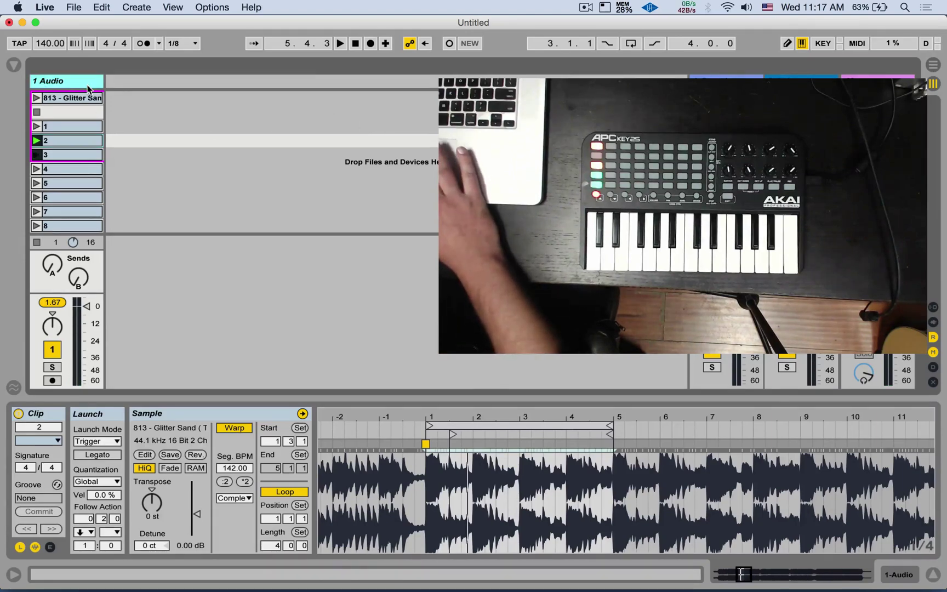
Add three audio tracks, select 2 Audio's top slots, stop playback and clear the selection.
{"action": "key", "text": "super+t"}
{"action": "key", "text": "super+t"}
{"action": "key", "text": "super+t"}
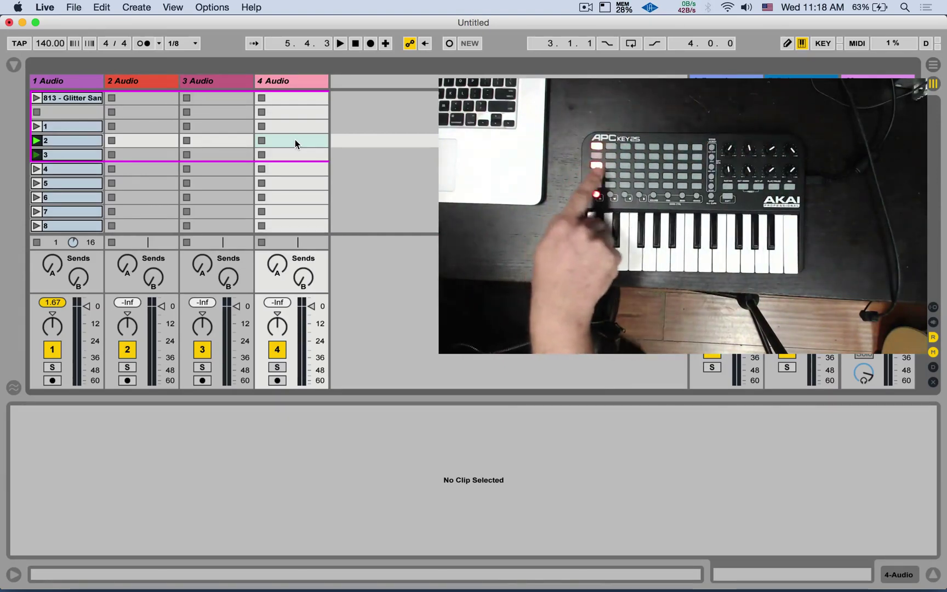
{"action": "left_click", "coordinate": [101, 137]}
{"action": "left_click_drag", "start_coordinate": [139, 128], "coordinate": [128, 137]}
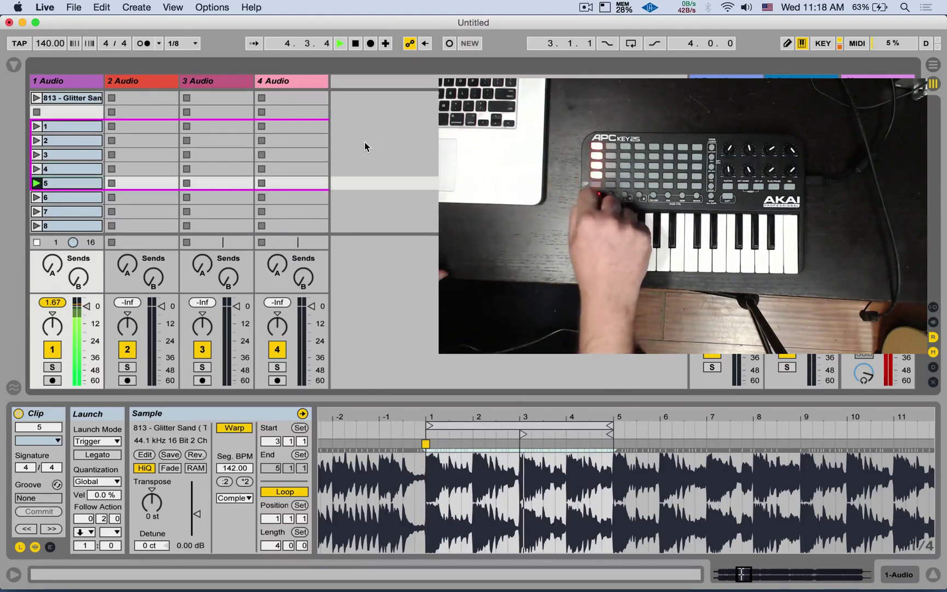
{"action": "key", "text": "space"}
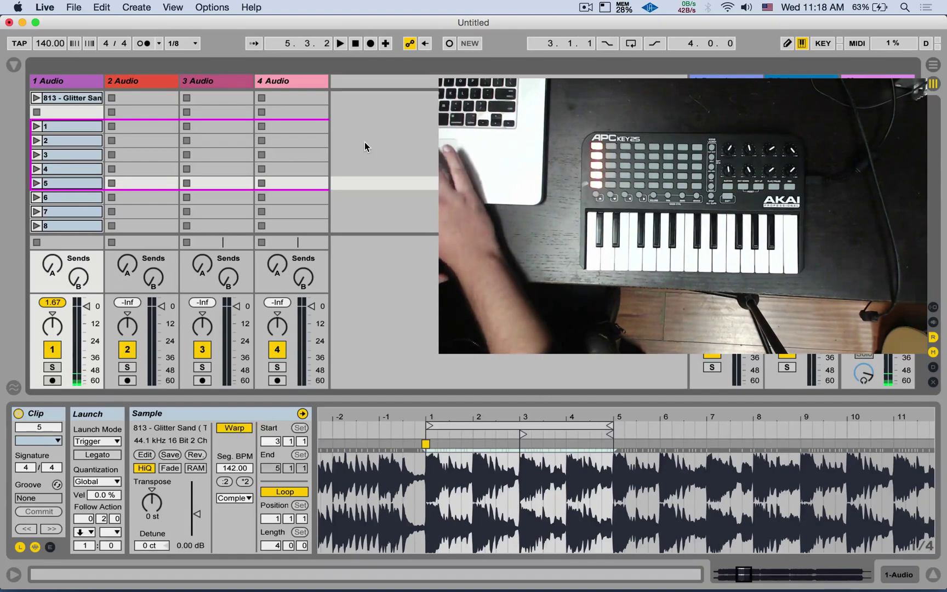
{"action": "left_click", "coordinate": [365, 142]}
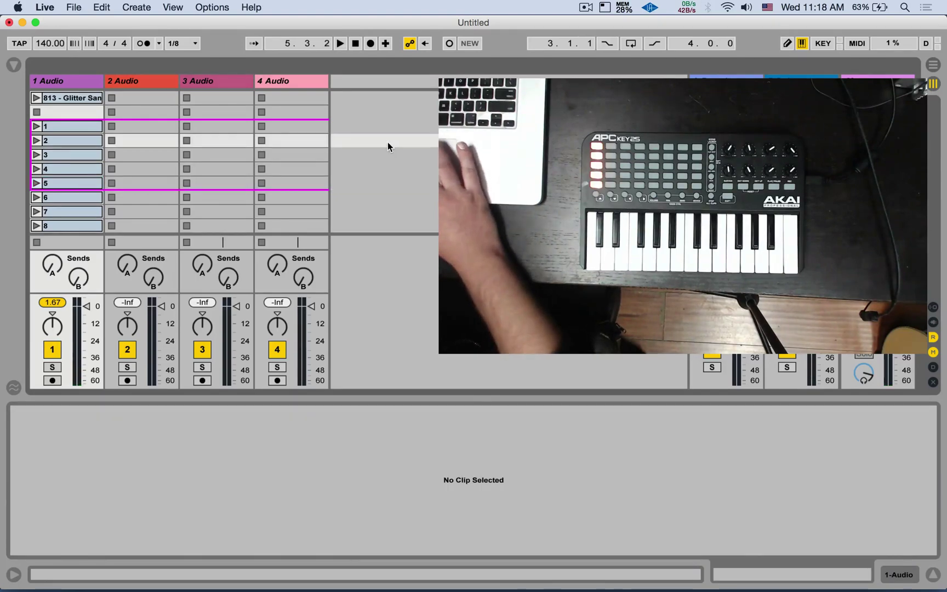
Delete the 2 Audio track and the other extra audio tracks.
{"action": "left_click", "coordinate": [155, 82]}
{"action": "key", "text": "Delete"}
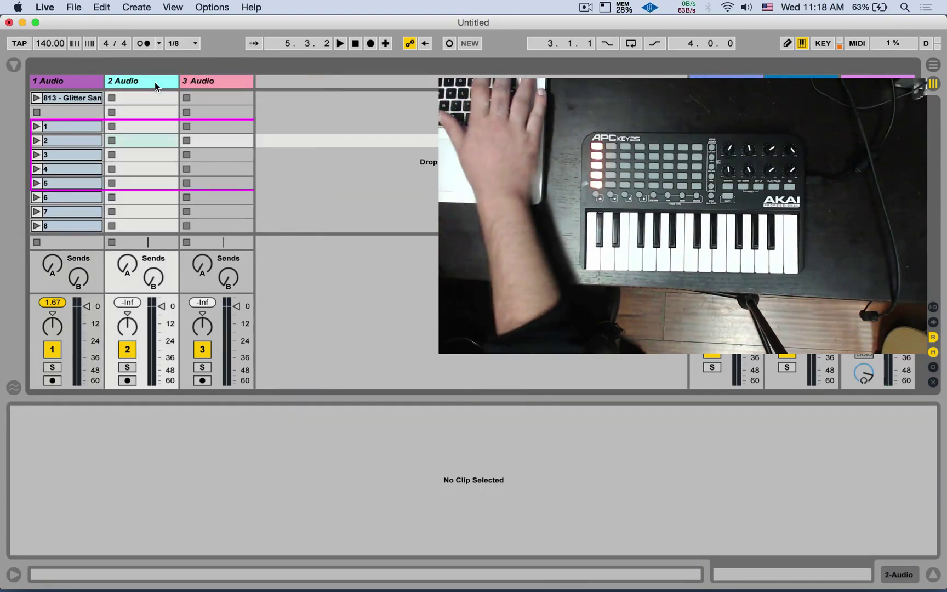
{"action": "key", "text": "Delete"}
{"action": "key", "text": "Delete"}
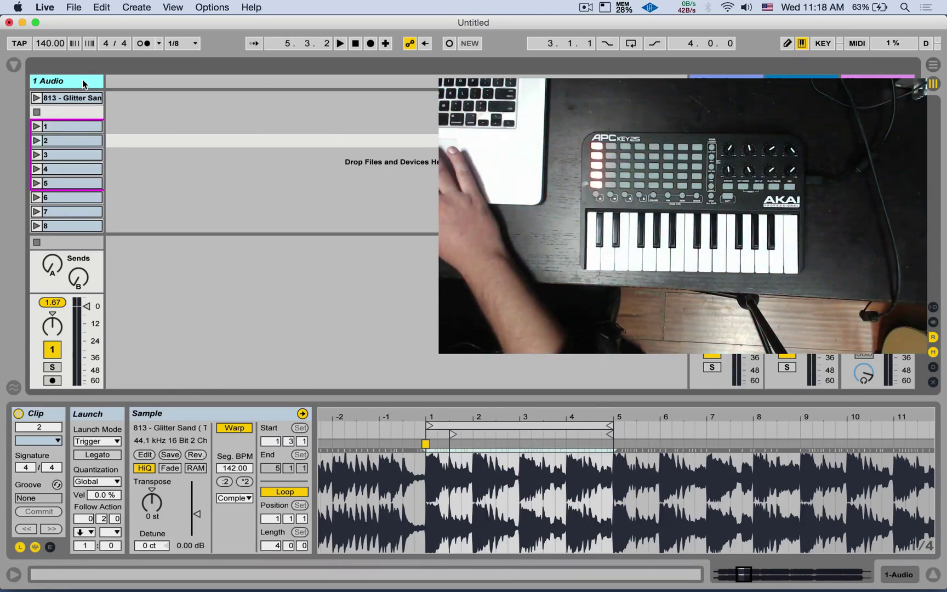
Add a MIDI track and drop the Glitter Sand clip onto it as a Simpler.
{"action": "key", "text": "super+shift+t"}
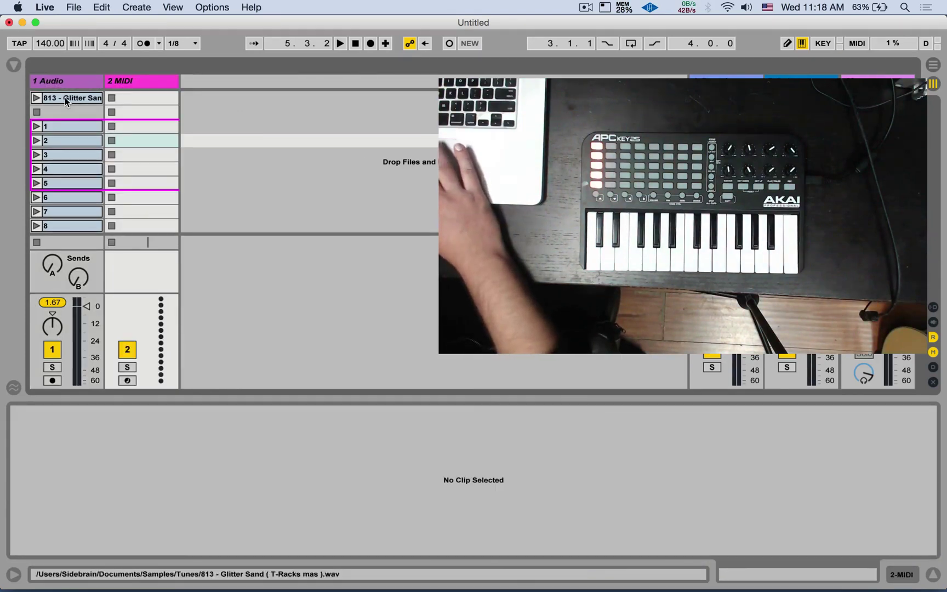
{"action": "left_click", "coordinate": [78, 98]}
{"action": "left_click", "coordinate": [141, 112]}
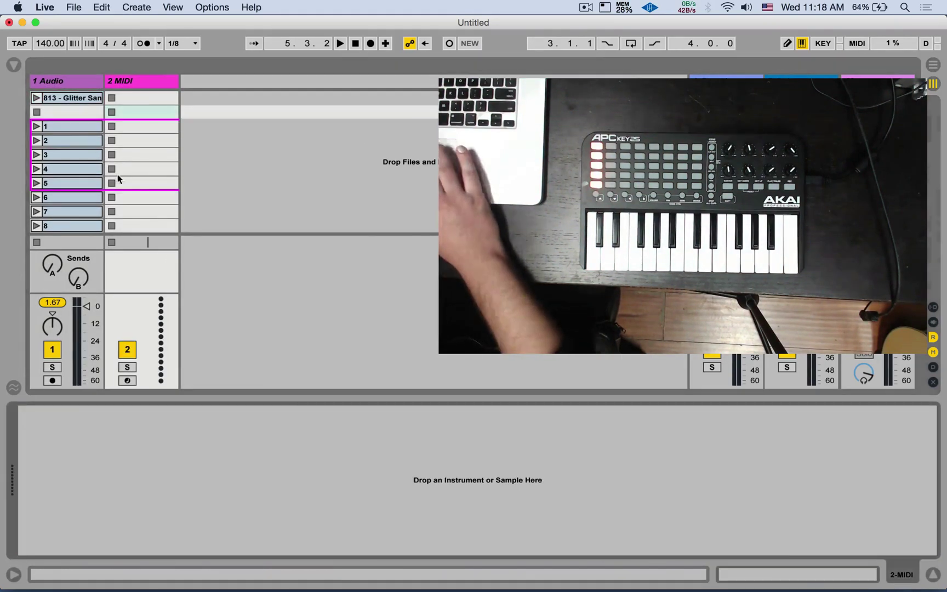
{"action": "left_click_drag", "start_coordinate": [78, 101], "coordinate": [205, 437]}
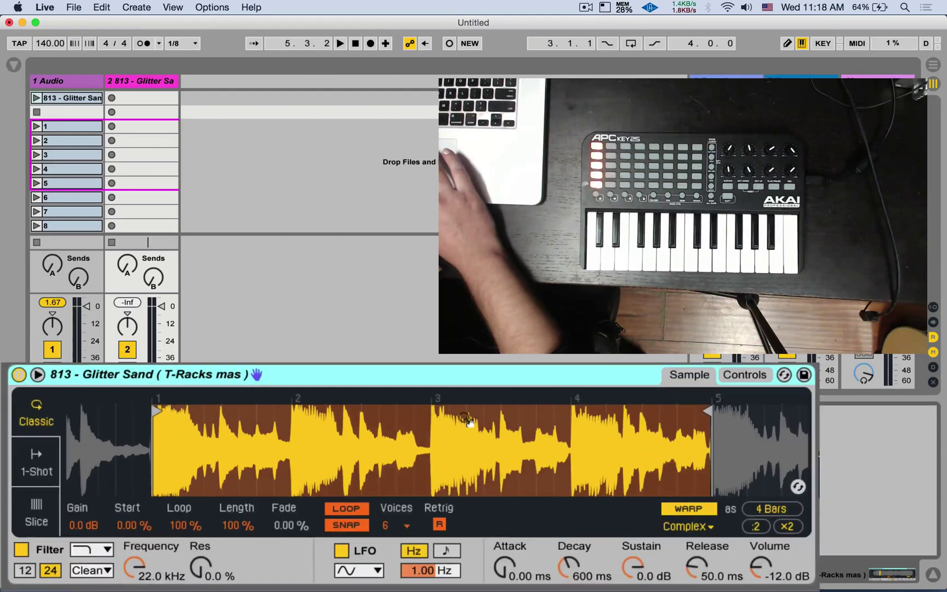
Put the Glitter Sand Simpler in Slice mode: slice by Beat, 1/2 division, Thru playback.
{"action": "left_click", "coordinate": [40, 507]}
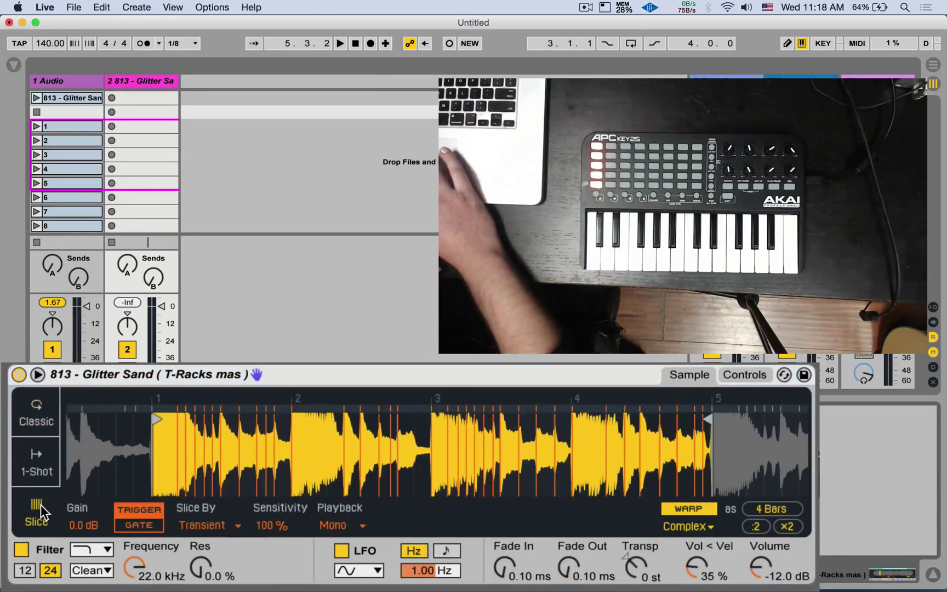
{"action": "left_click", "coordinate": [202, 526]}
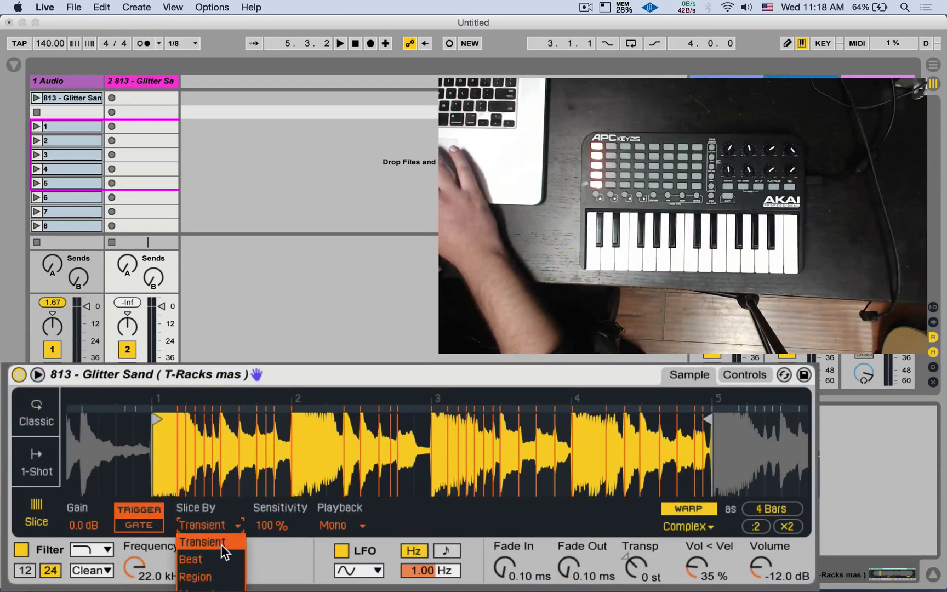
{"action": "left_click", "coordinate": [221, 558]}
{"action": "left_click", "coordinate": [287, 524]}
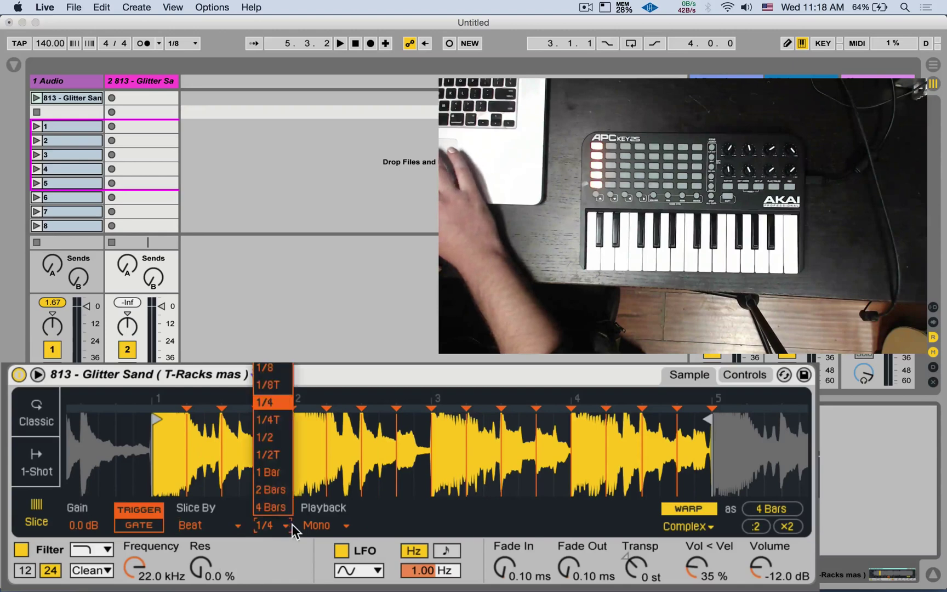
{"action": "left_click", "coordinate": [277, 437]}
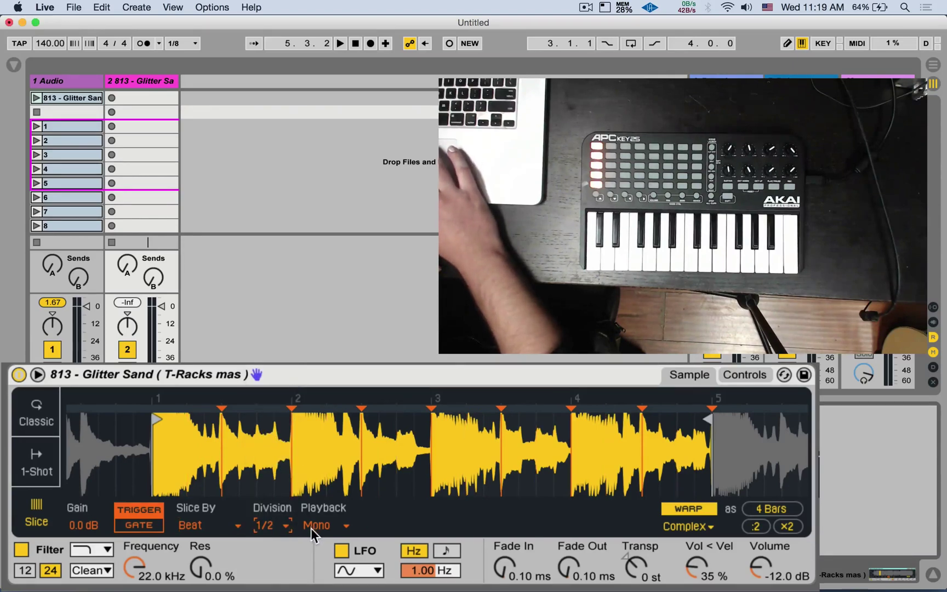
{"action": "left_click", "coordinate": [336, 521]}
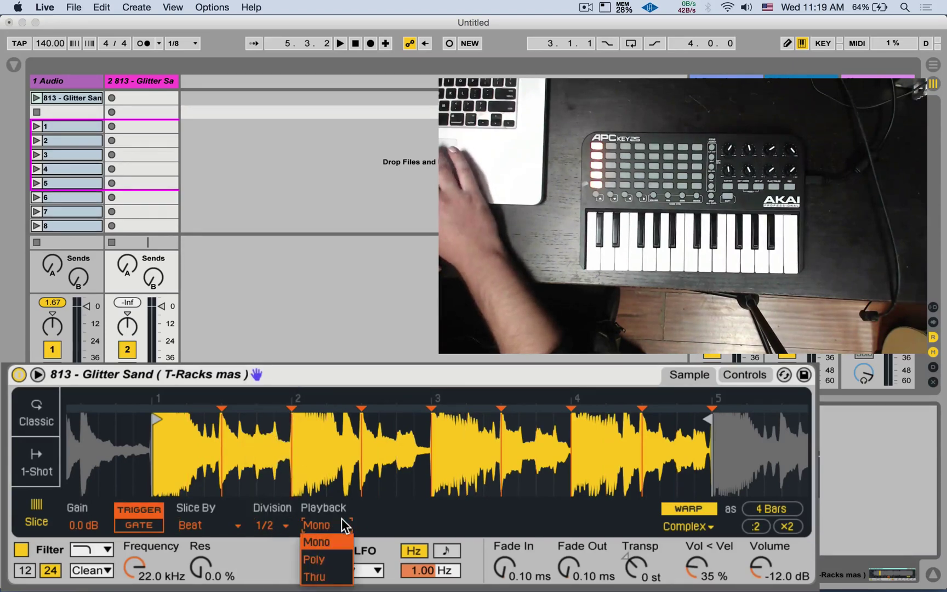
{"action": "left_click", "coordinate": [341, 576]}
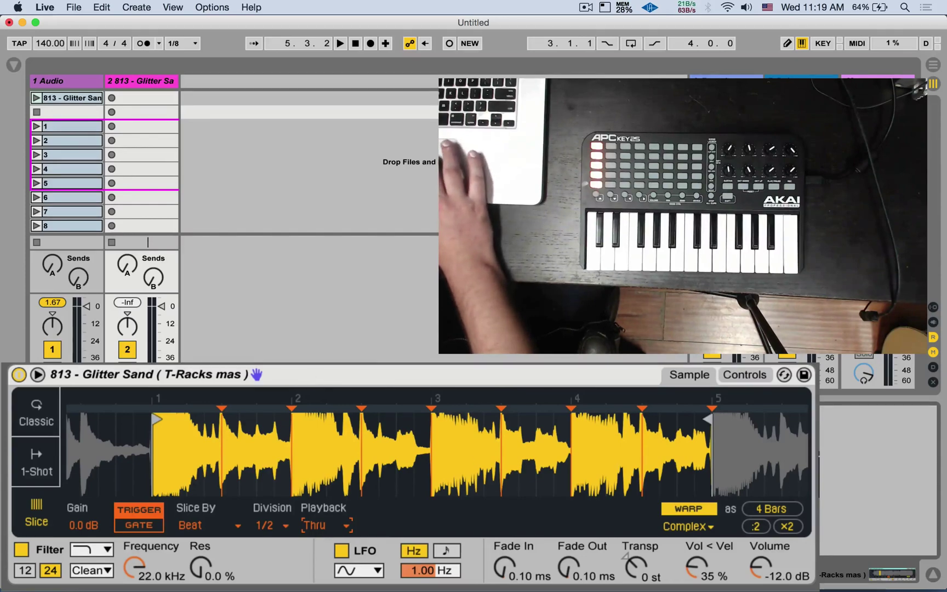
{"action": "left_click_drag", "start_coordinate": [286, 362], "coordinate": [286, 402]}
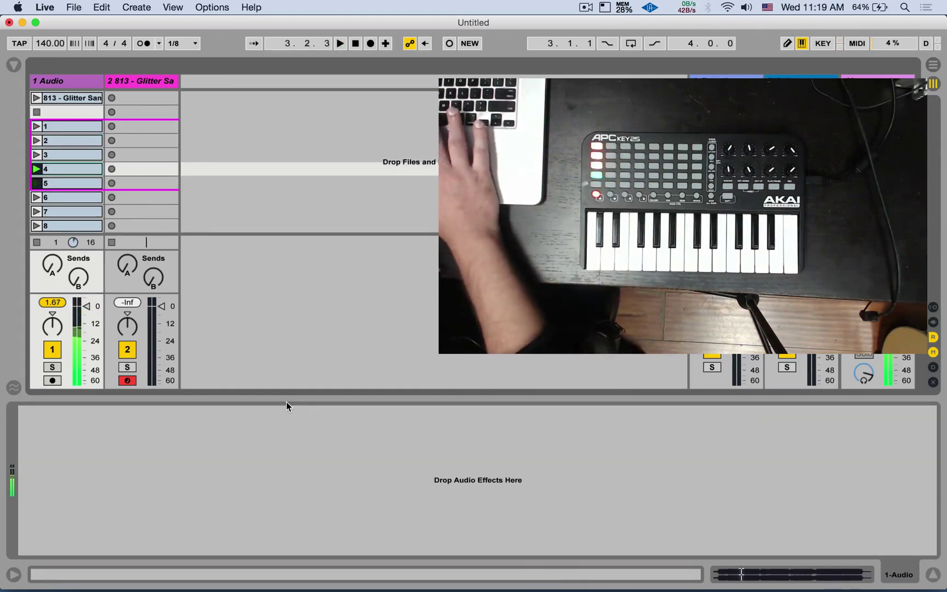
In MIDI Map mode, remove the key mappings from clip slots 7 and 6.
{"action": "left_click", "coordinate": [858, 44]}
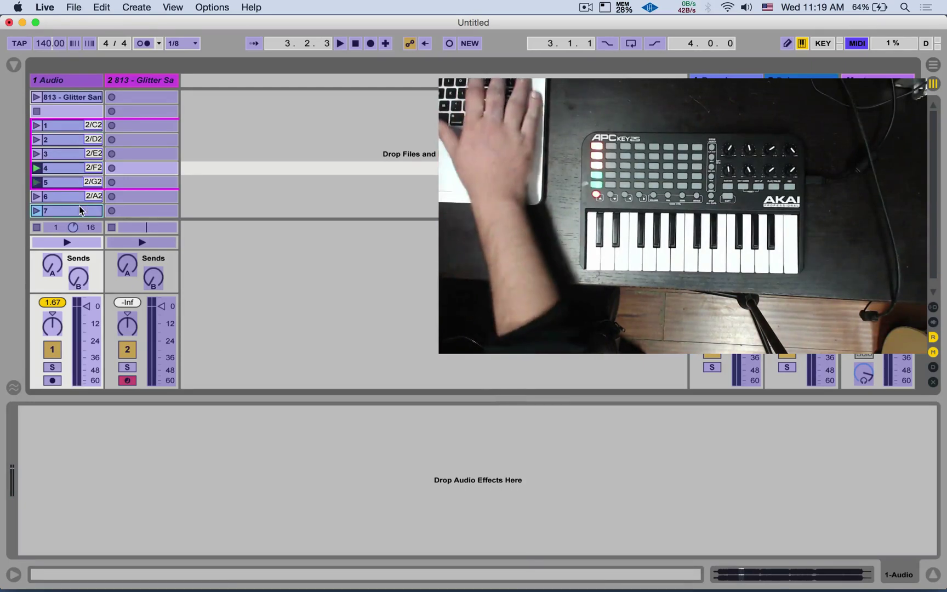
{"action": "key", "text": "BackSpace"}
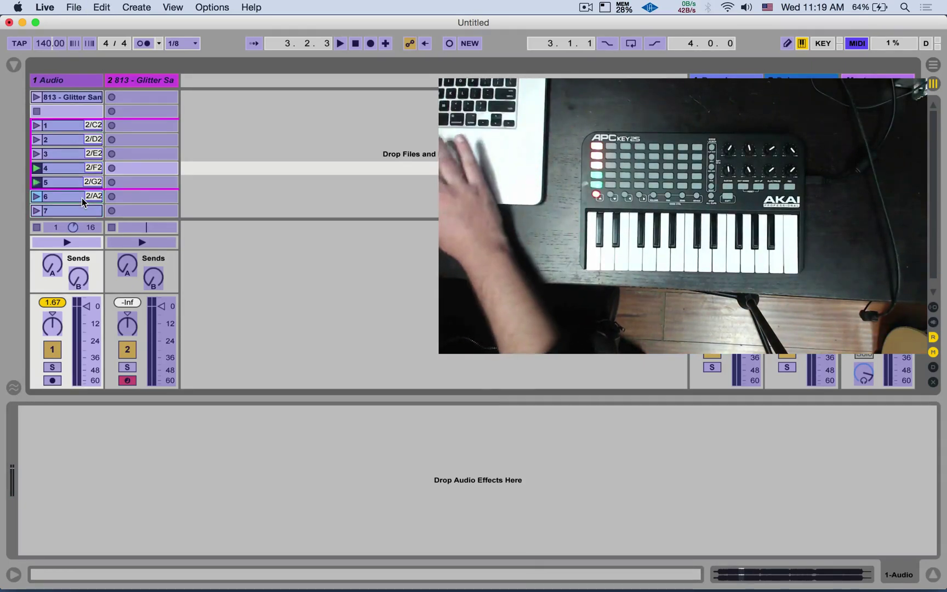
{"action": "key", "text": "BackSpace"}
Delete every remaining entry in the MIDI Mappings list, leave MIDI Map mode, and select track 2.
{"action": "key", "text": "super+m"}
{"action": "key", "text": "super+m"}
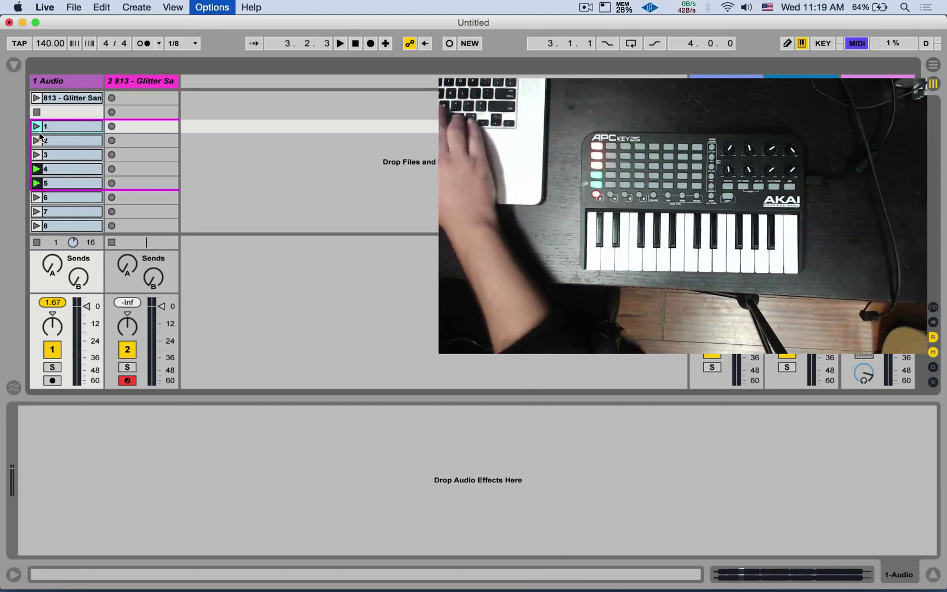
{"action": "left_click", "coordinate": [14, 66]}
{"action": "key", "text": "super+a"}
{"action": "key", "text": "BackSpace"}
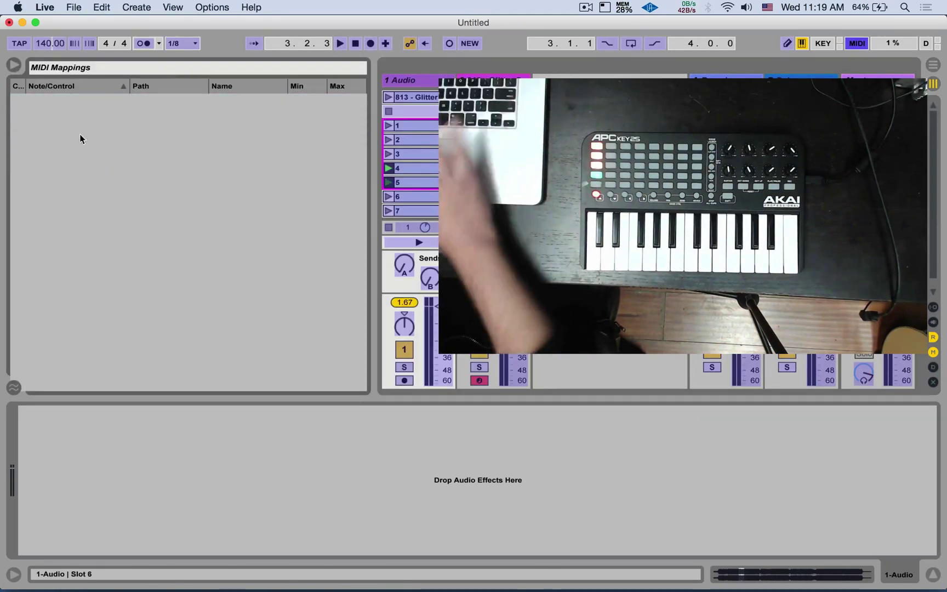
{"action": "left_click", "coordinate": [14, 67]}
{"action": "left_click", "coordinate": [851, 43]}
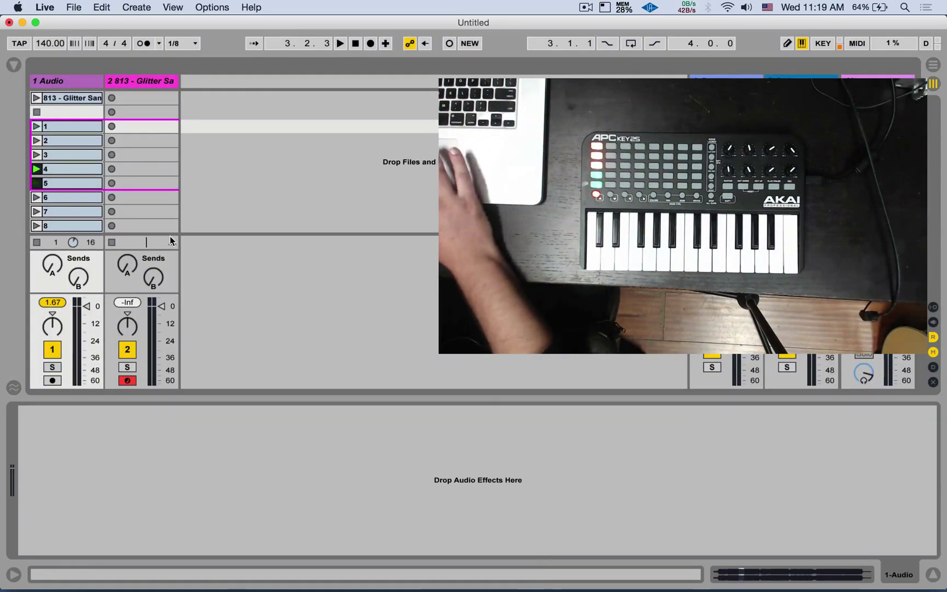
{"action": "left_click", "coordinate": [136, 82]}
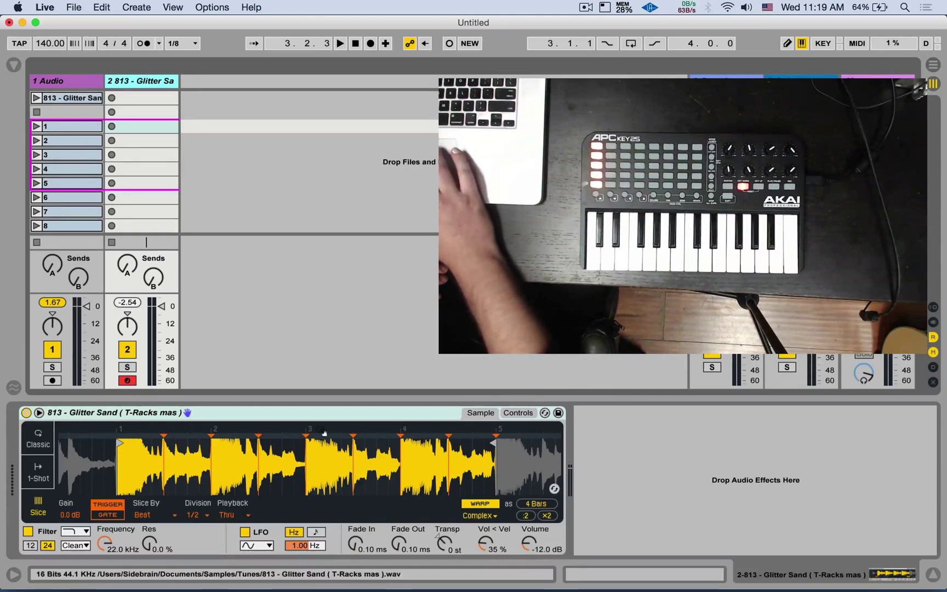
Add the Real Time MIDI Quantizer arpeggiator before the Simpler with its rate at 1/8.
{"action": "left_click", "coordinate": [16, 66]}
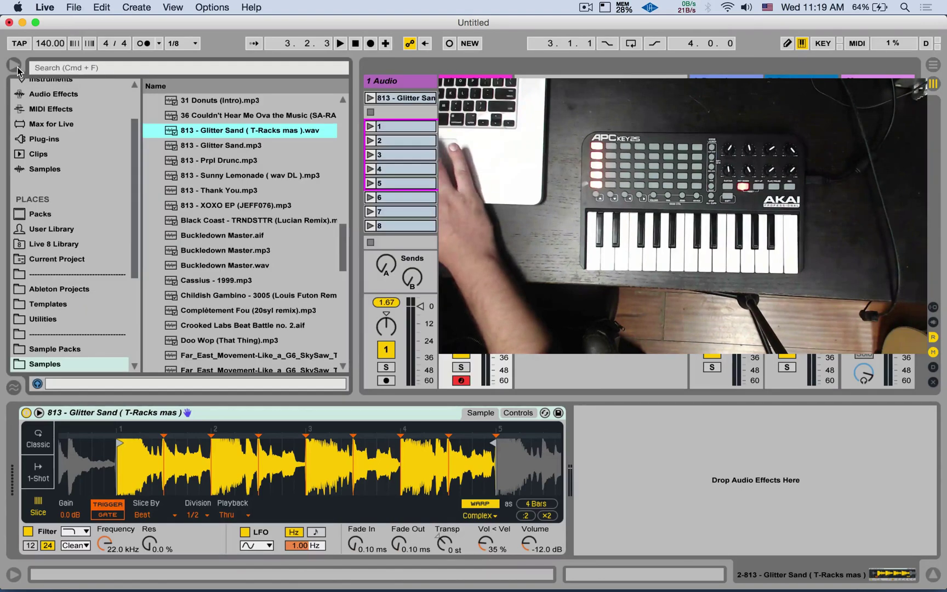
{"action": "scroll", "coordinate": [171, 203], "scroll_direction": "up", "scroll_amount": 10}
{"action": "scroll", "coordinate": [86, 153], "scroll_direction": "up", "scroll_amount": 3}
{"action": "left_click", "coordinate": [76, 160]}
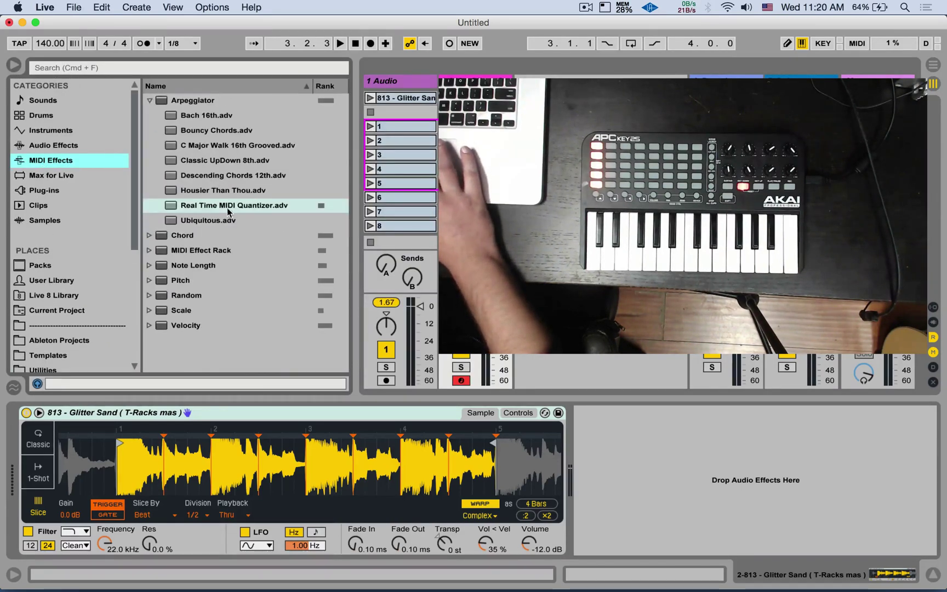
{"action": "left_click_drag", "start_coordinate": [255, 207], "coordinate": [29, 422]}
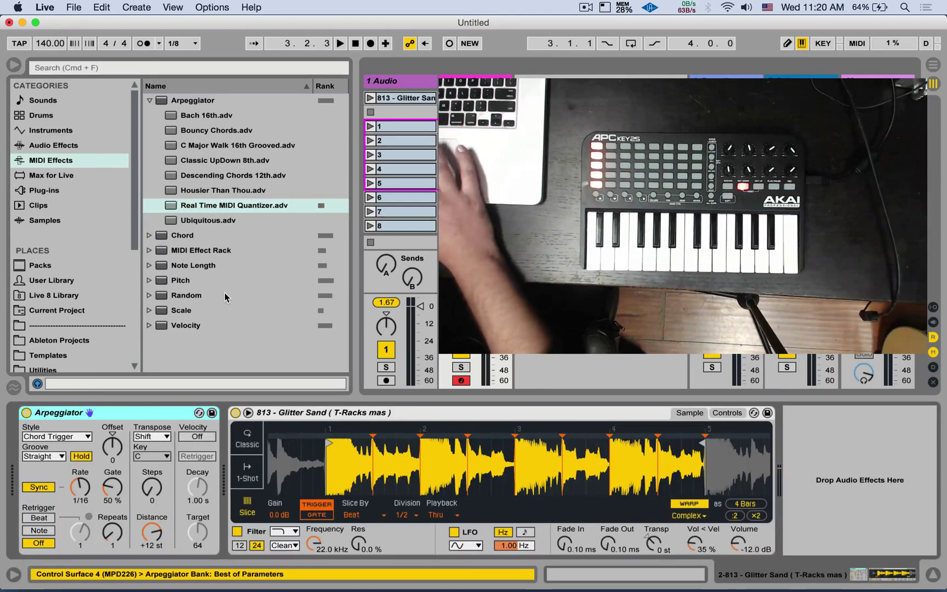
{"action": "left_click_drag", "start_coordinate": [85, 485], "coordinate": [85, 489]}
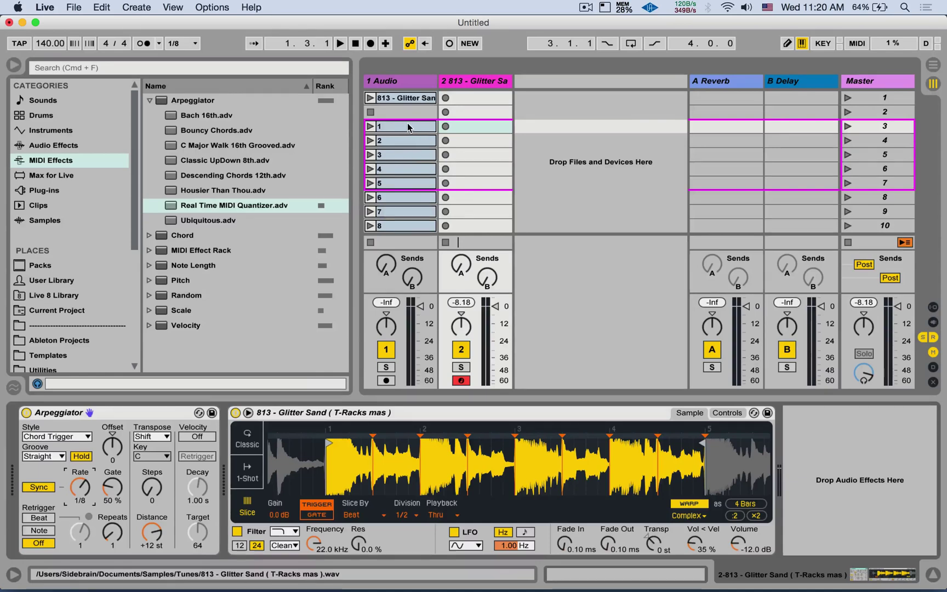
Confirm the Simpler's slice playback mode remains Thru.
{"action": "left_click", "coordinate": [378, 412]}
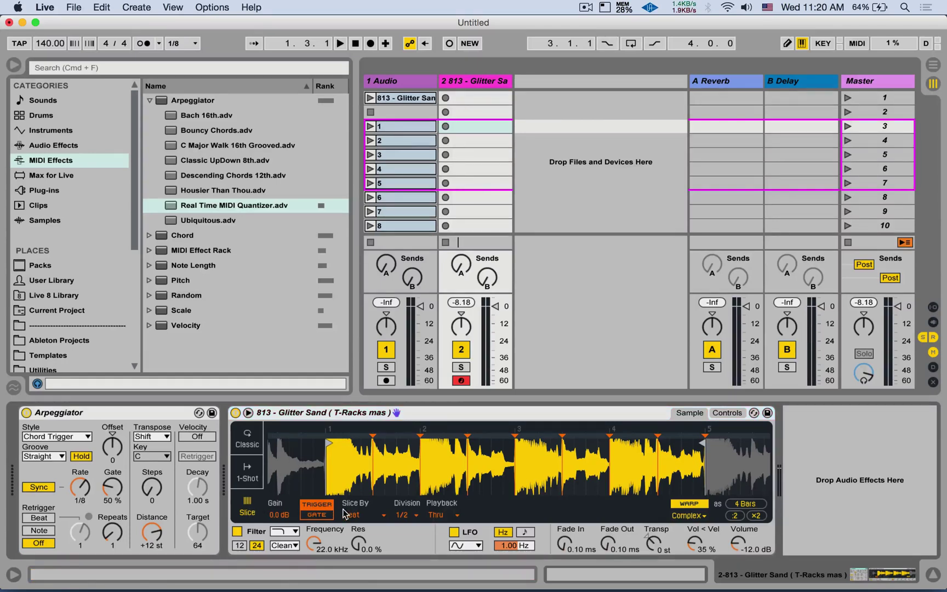
{"action": "left_click", "coordinate": [453, 518]}
{"action": "left_click", "coordinate": [452, 519]}
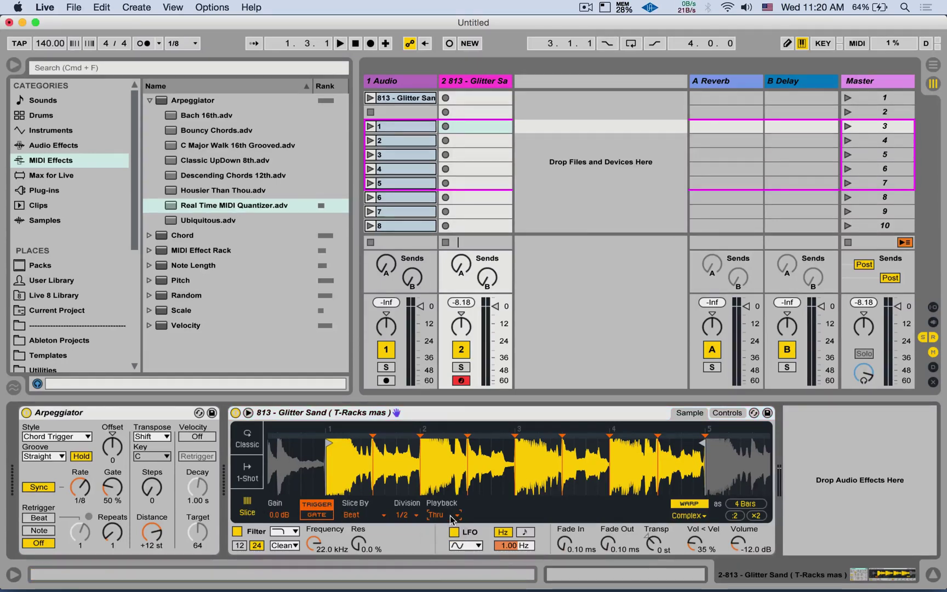